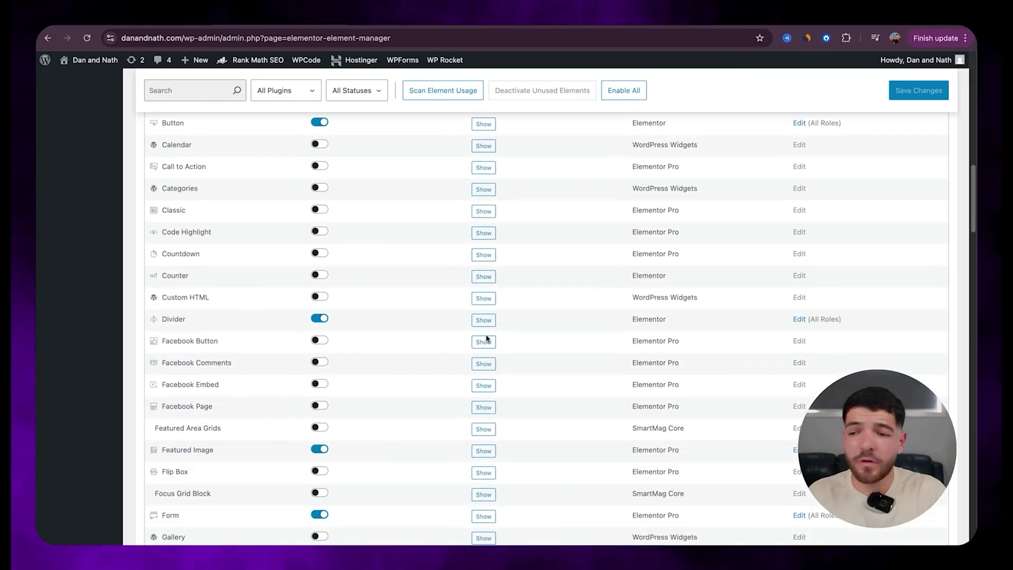
# Scroll through the Rank Math modules list, including Content AI, 404 Monitor and Analytics.
pyautogui.scroll(-6, 377, 323)
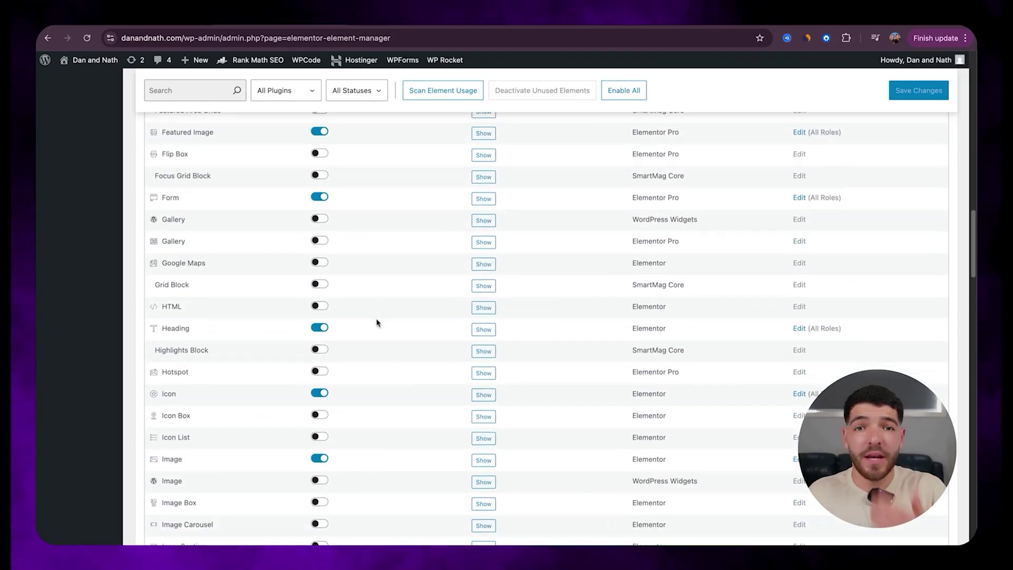
pyautogui.scroll(-1, 378, 323)
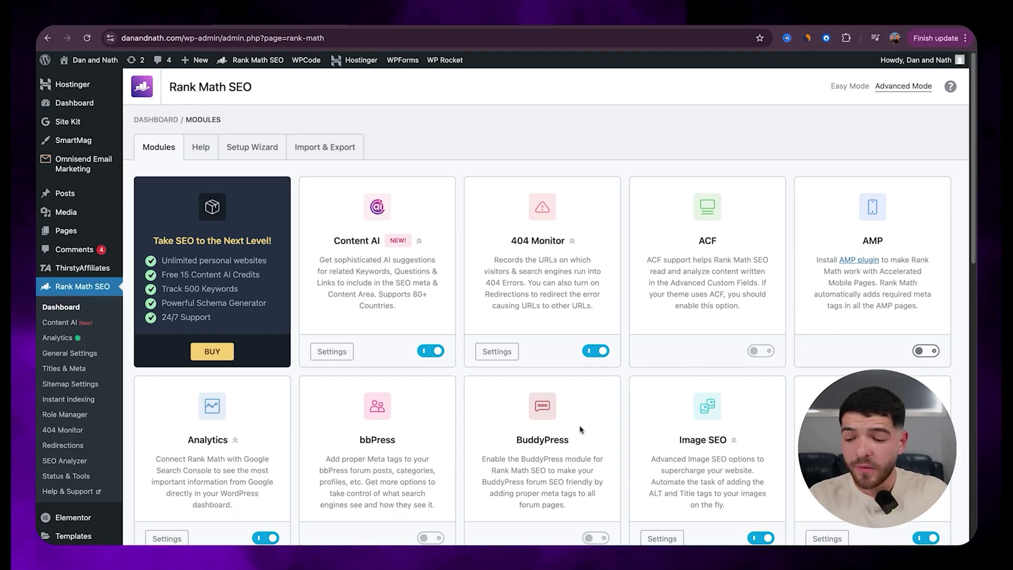
pyautogui.scroll(-2, 246, 440)
pyautogui.scroll(-4, 247, 441)
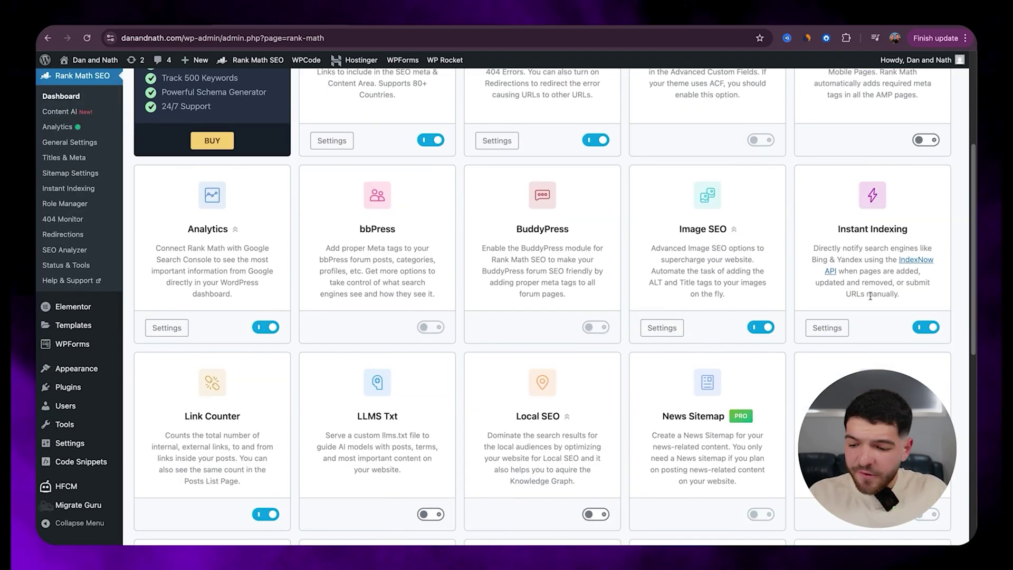
pyautogui.scroll(-2, 870, 296)
pyautogui.scroll(2, 230, 422)
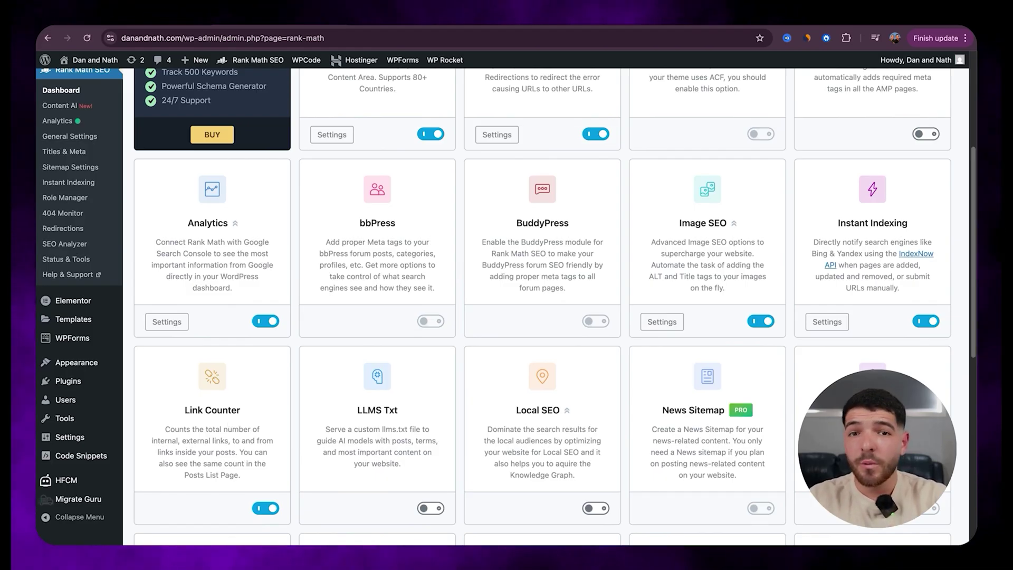
pyautogui.scroll(-1, 368, 450)
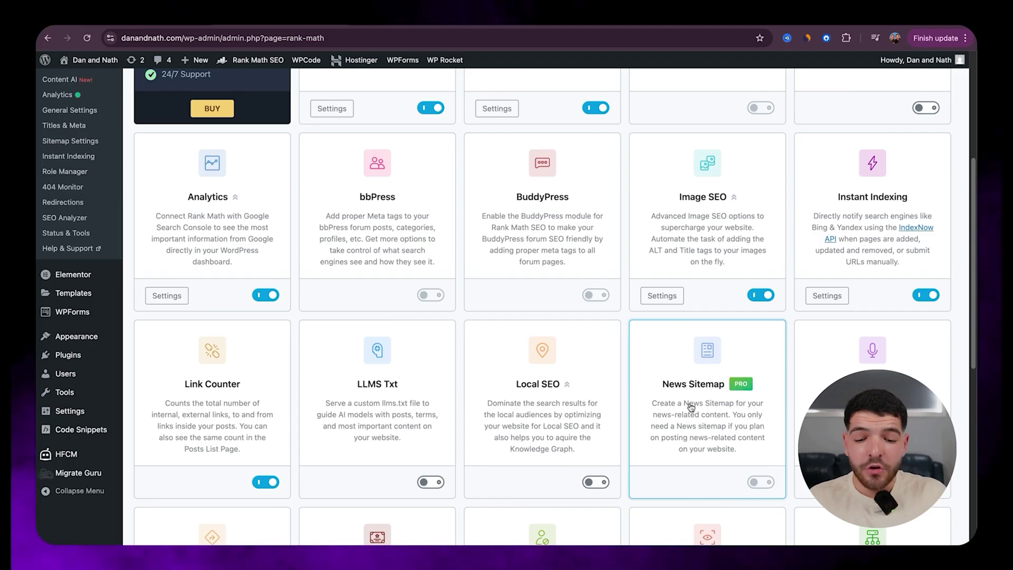
pyautogui.scroll(-1, 723, 430)
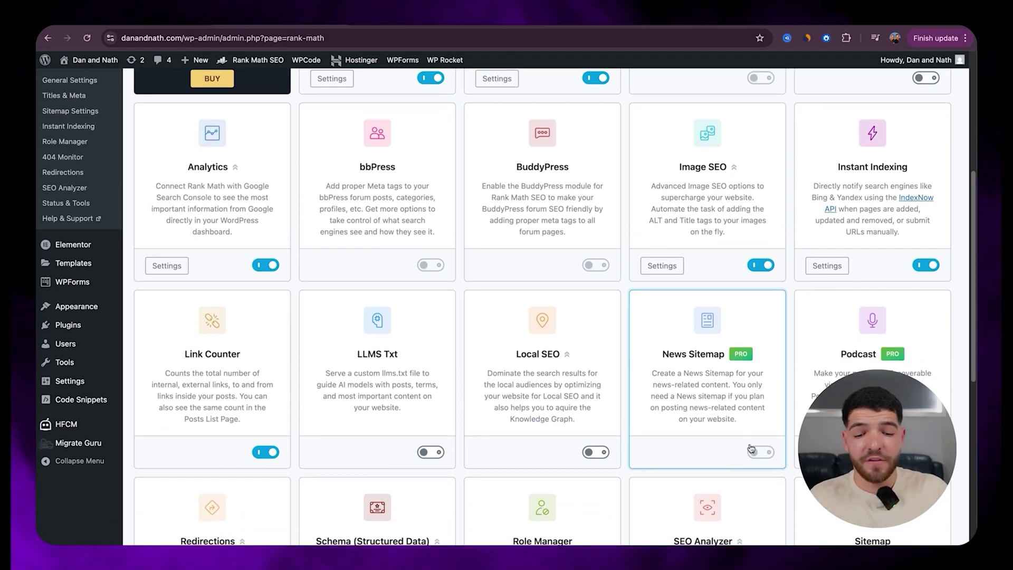
pyautogui.scroll(-1, 751, 449)
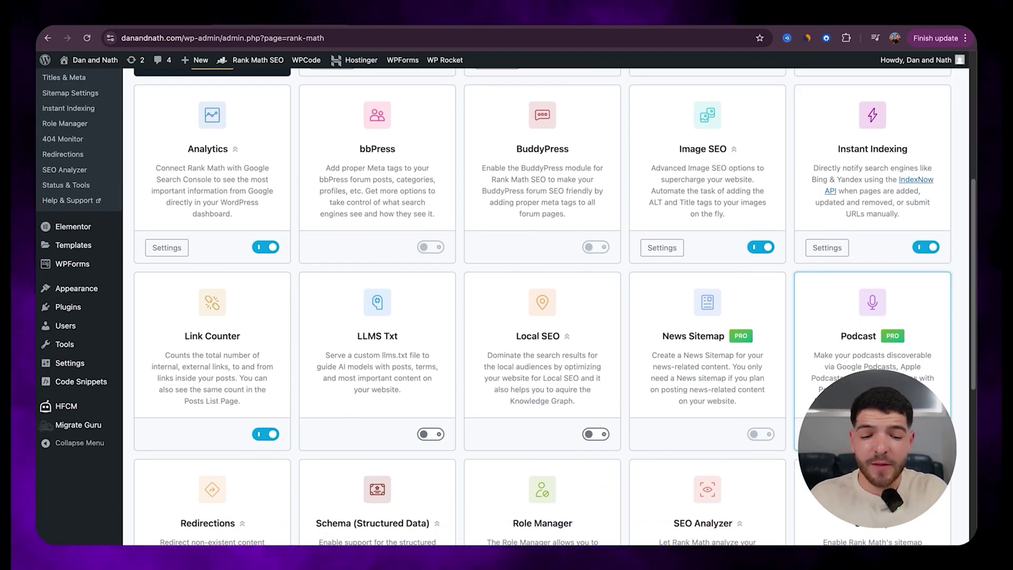
pyautogui.scroll(-4, 752, 449)
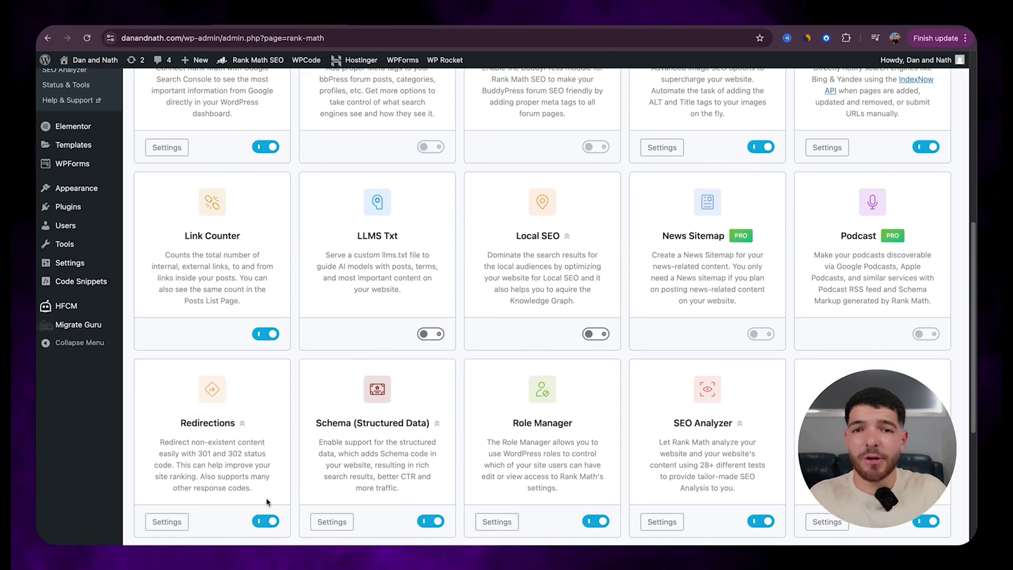
pyautogui.scroll(-2, 265, 483)
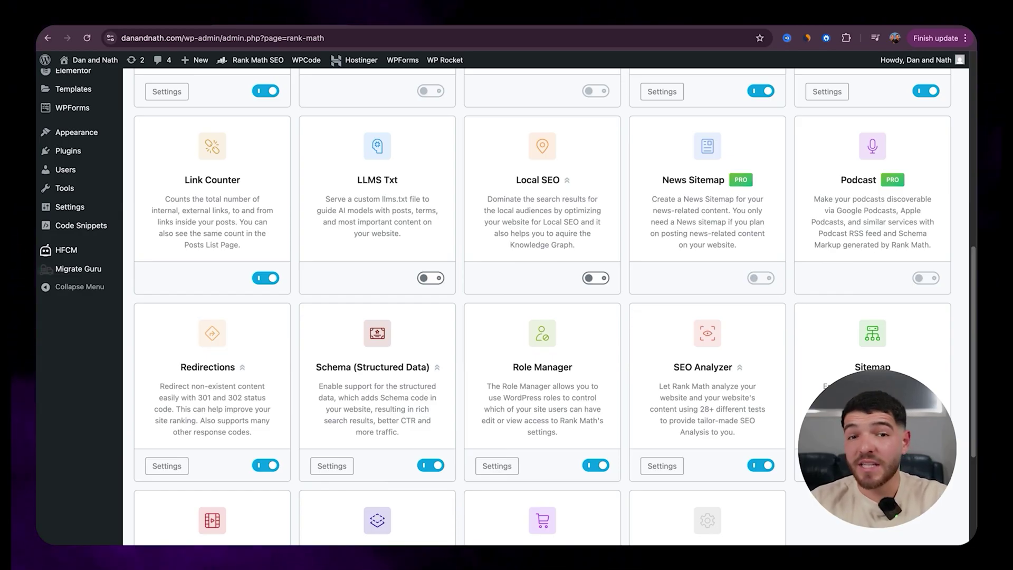
pyautogui.scroll(-3, 344, 243)
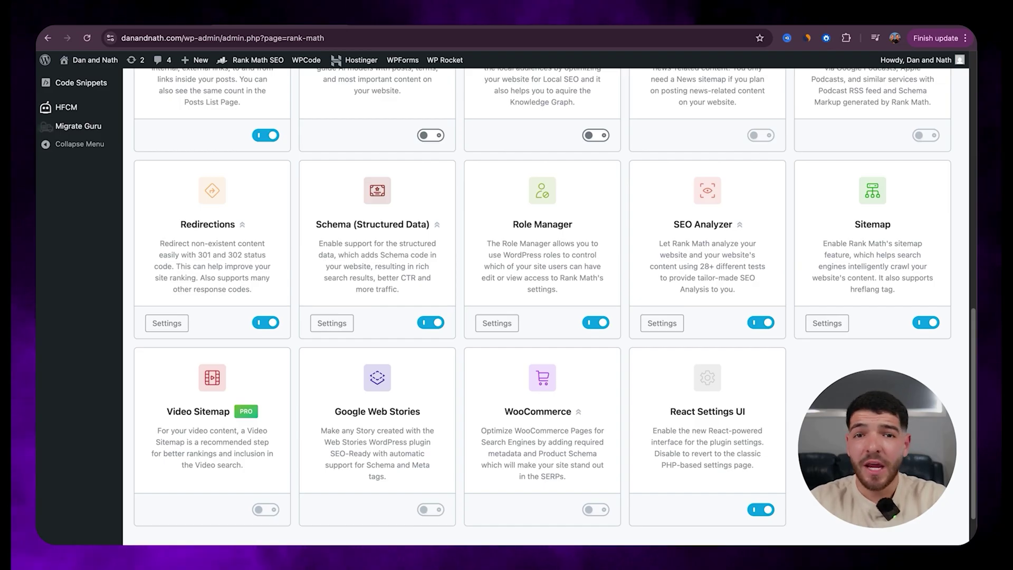
pyautogui.scroll(1, 860, 269)
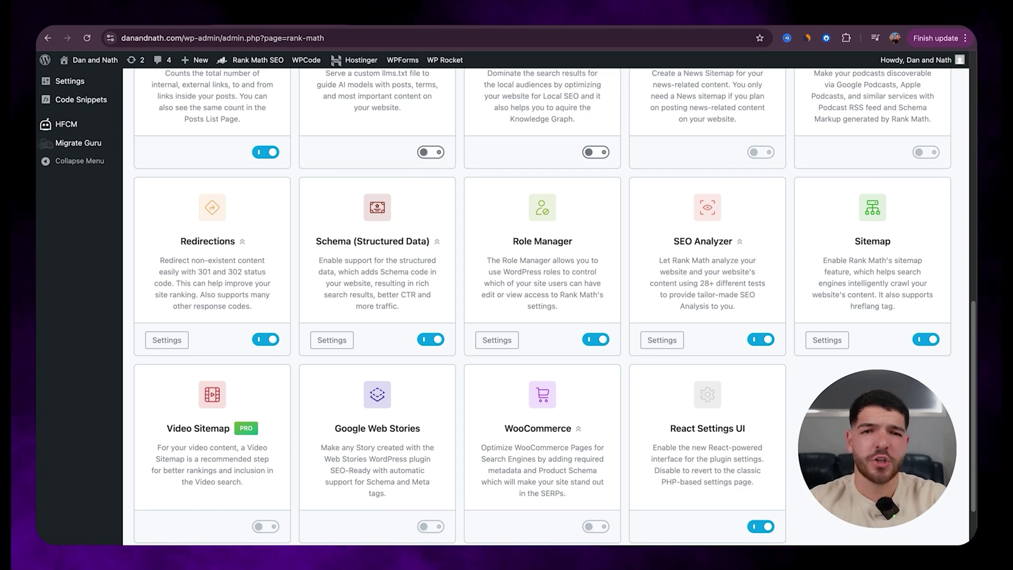
pyautogui.scroll(-1, 224, 426)
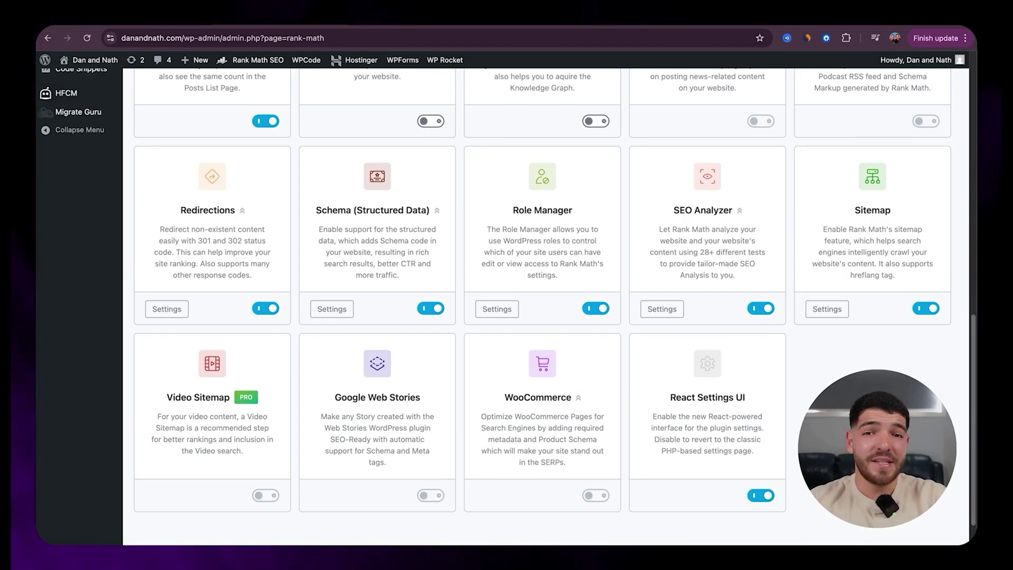
pyautogui.scroll(10, 102, 298)
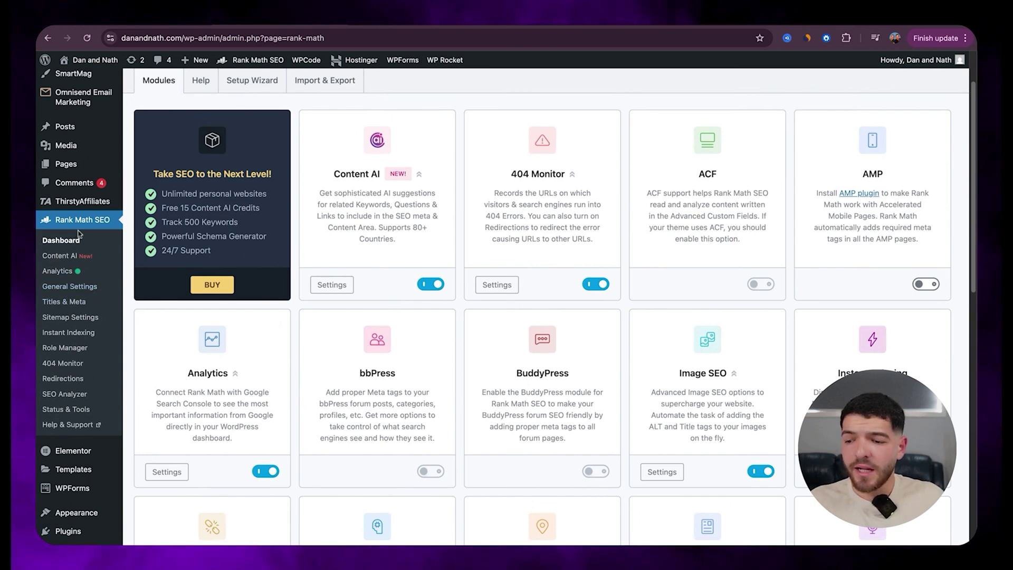
pyautogui.click(70, 286)
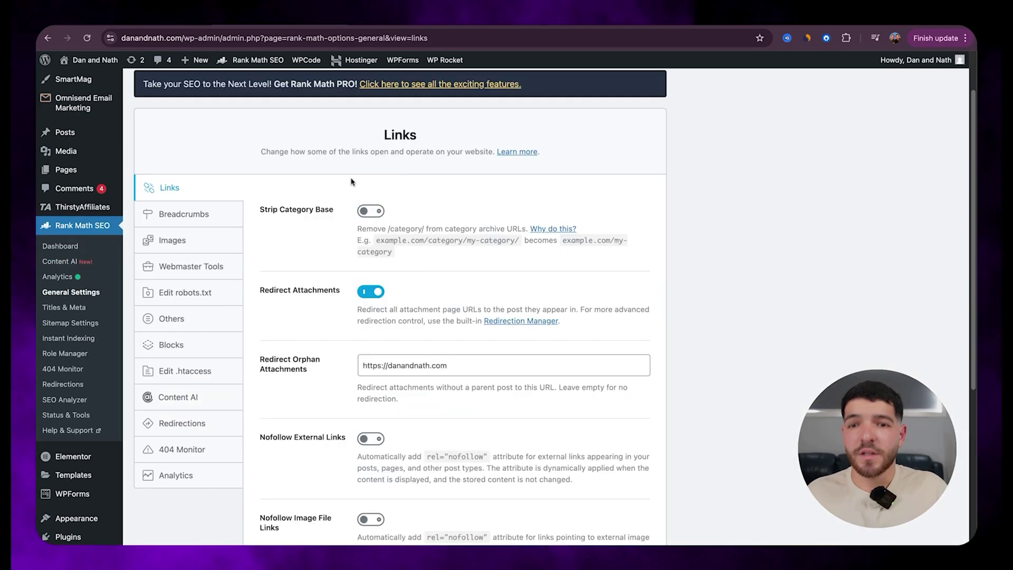
# Review the Links settings, then show Breadcrumbs: enabled, dash separator, homepage labelled Home.
pyautogui.scroll(-2, 348, 203)
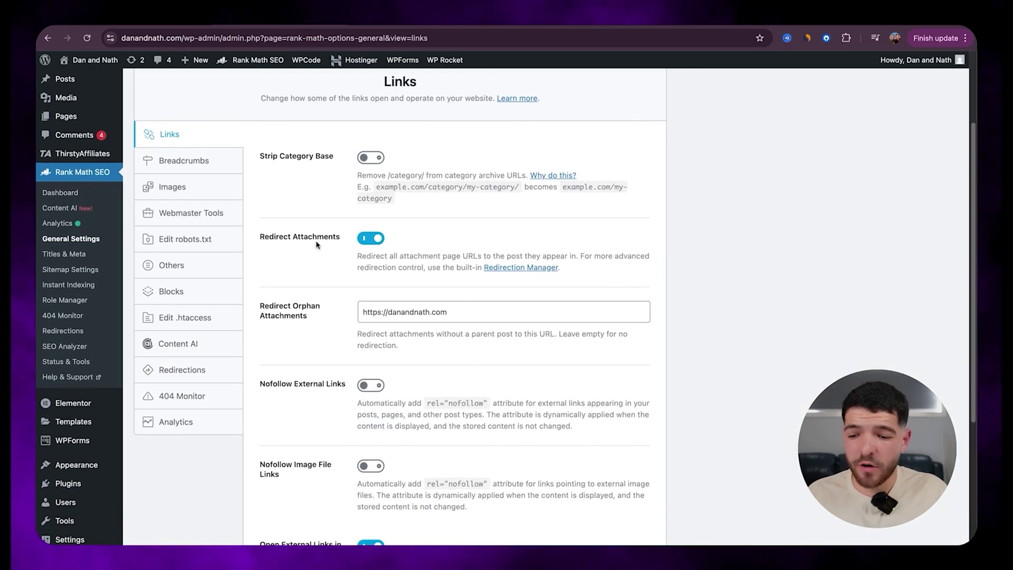
pyautogui.scroll(-8, 359, 249)
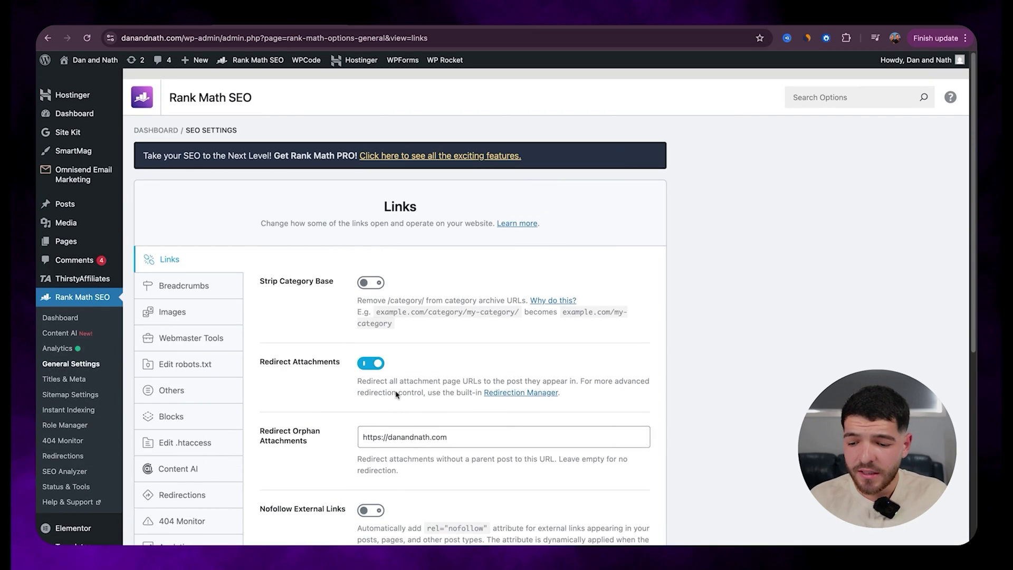
pyautogui.click(179, 275)
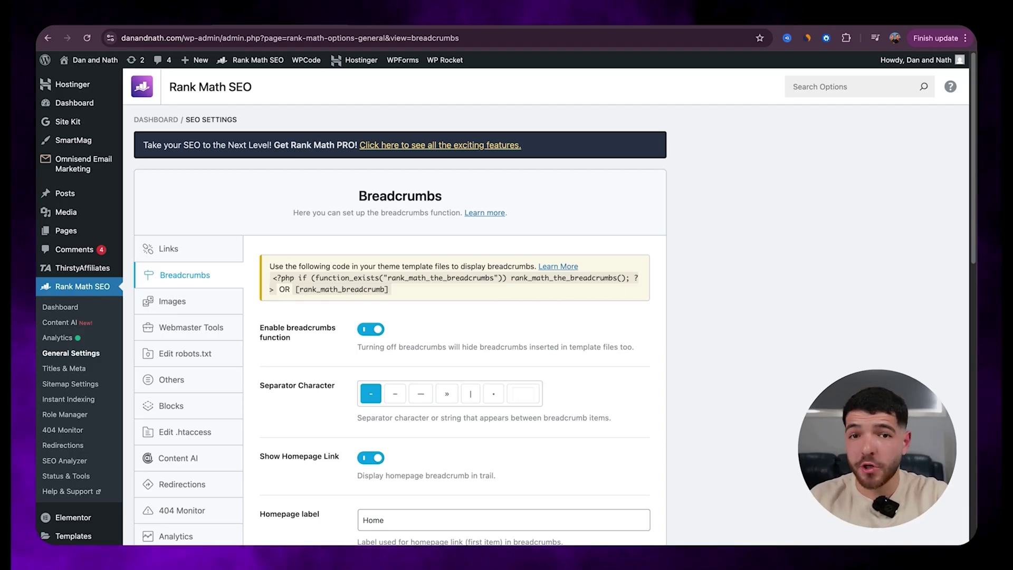
# Review the Breadcrumbs settings, then show the Images settings using %filename% for missing ALT attributes.
pyautogui.scroll(-2, 430, 222)
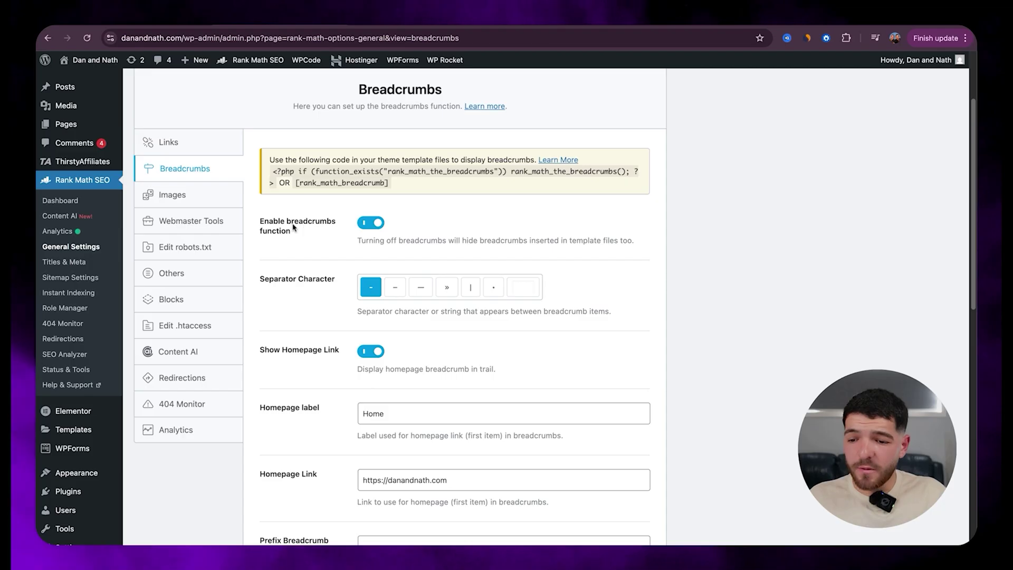
pyautogui.scroll(-2, 347, 292)
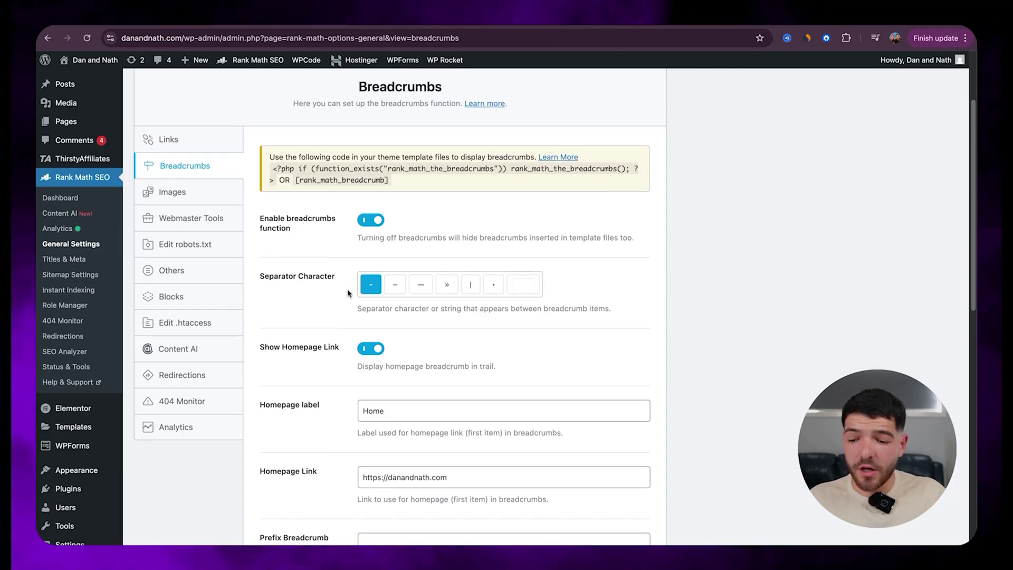
pyautogui.scroll(-8, 348, 292)
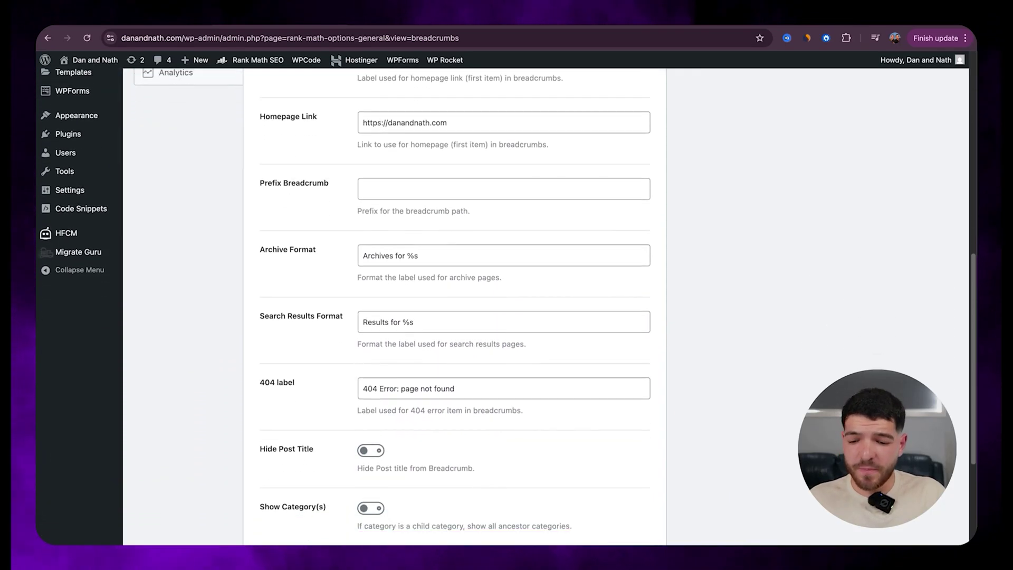
pyautogui.scroll(10, 368, 276)
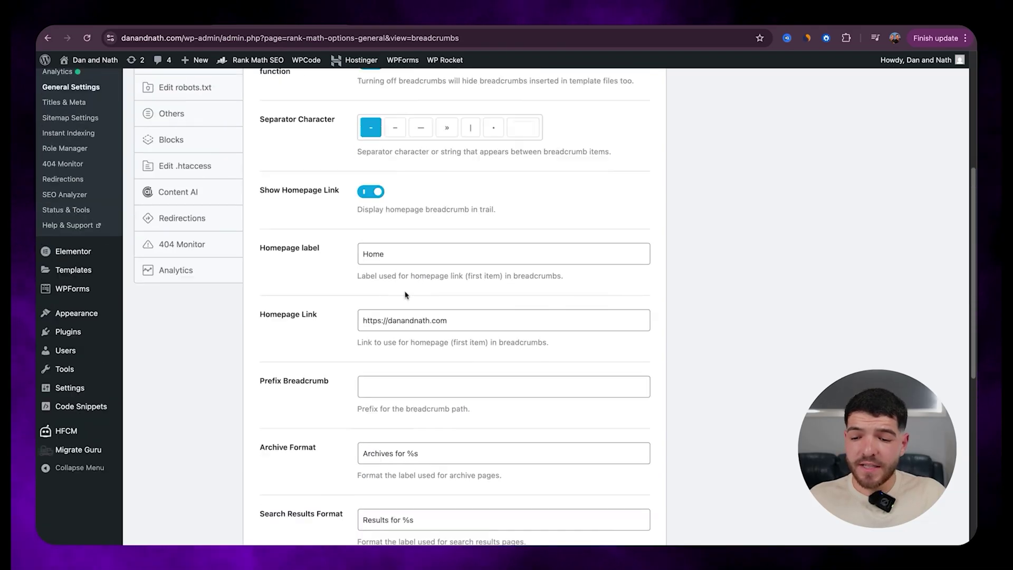
pyautogui.click(172, 250)
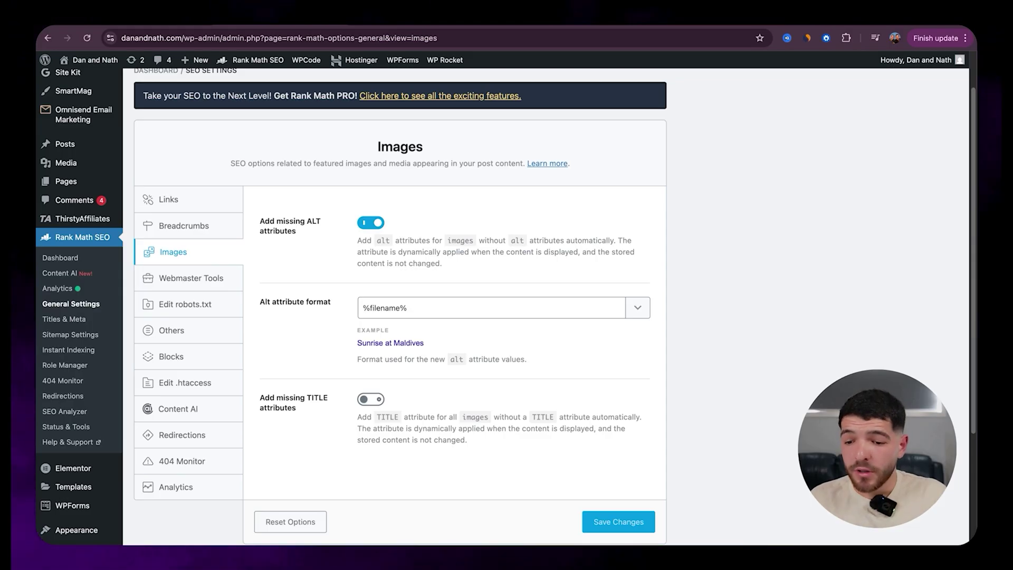
# Scroll the Images settings down to the %filename% example reading Sunrise at Maldives.
pyautogui.scroll(-2, 377, 264)
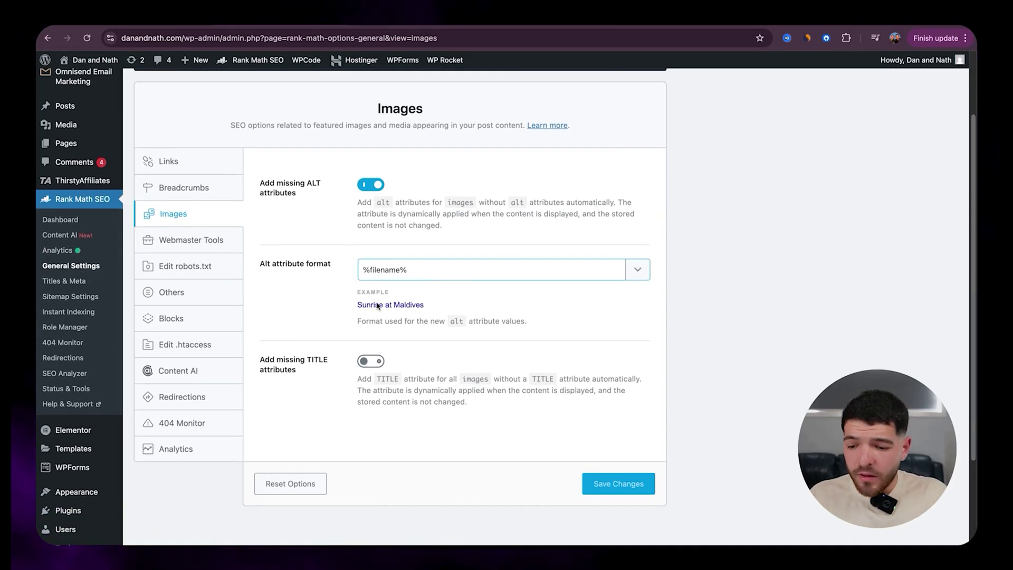
# Review the Webmaster Tools, Edit robots.txt and Others settings sections.
pyautogui.click(192, 240)
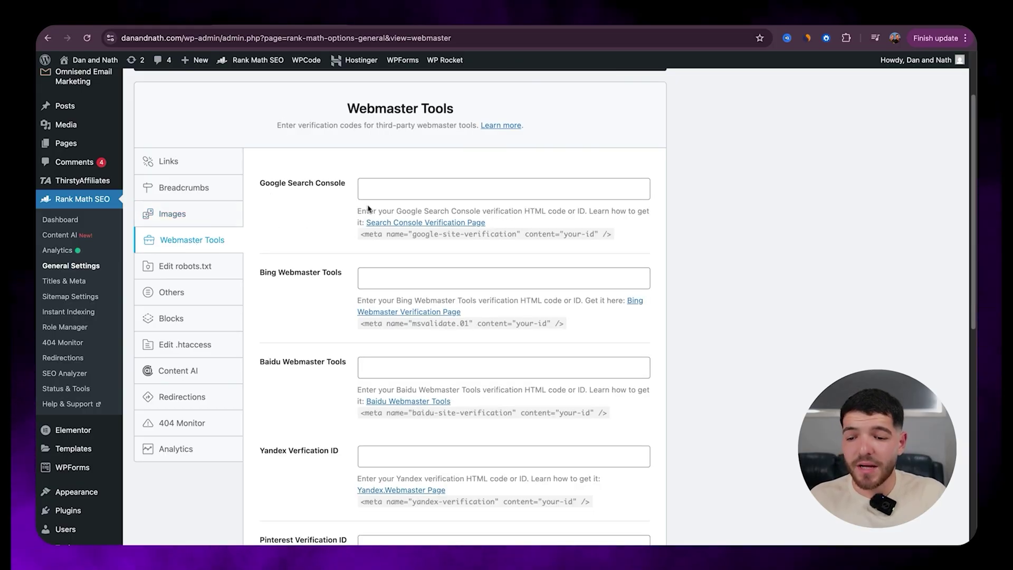
pyautogui.scroll(-15, 368, 208)
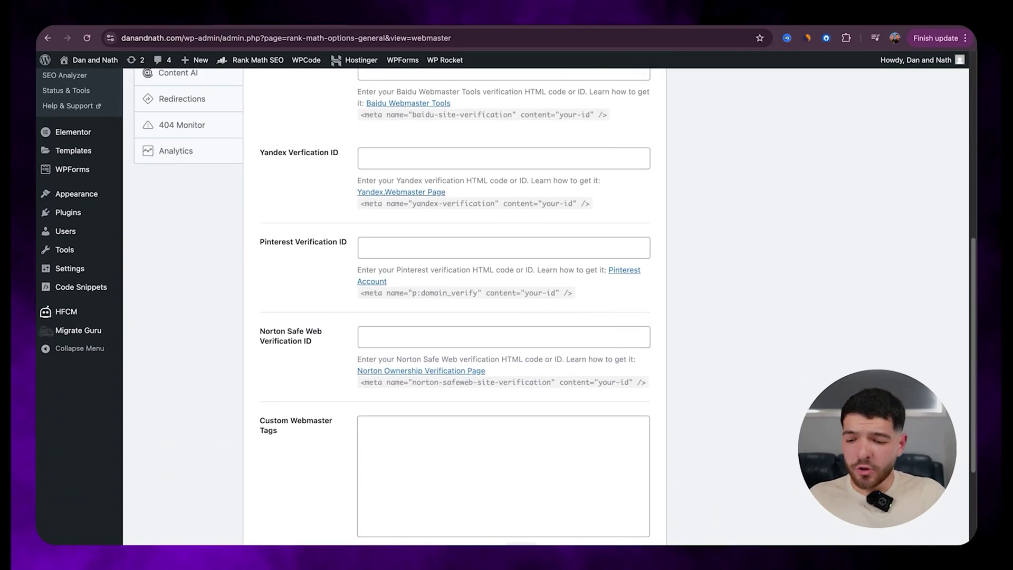
pyautogui.scroll(15, 398, 215)
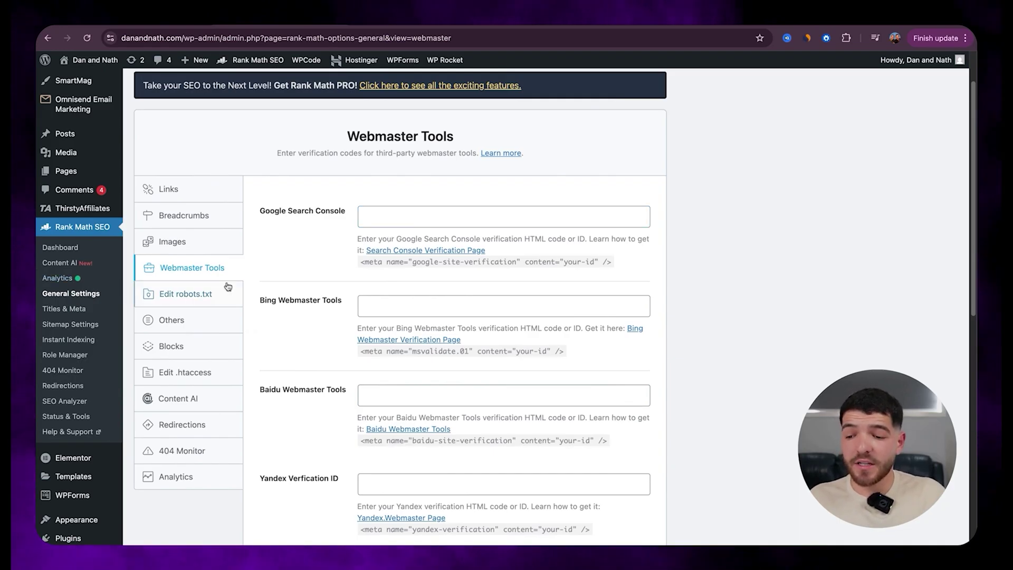
pyautogui.click(183, 294)
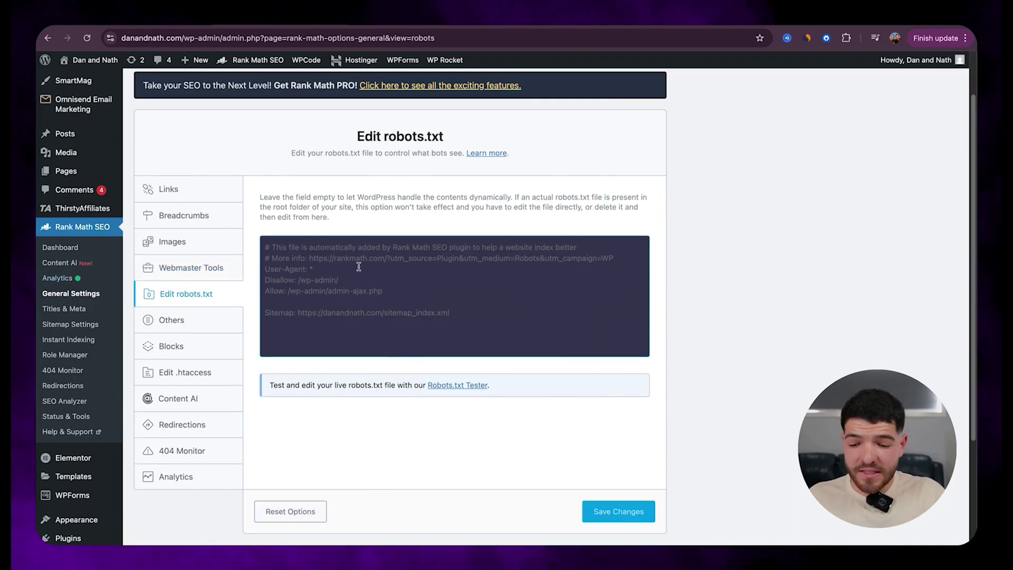
pyautogui.click(174, 320)
pyautogui.scroll(-7, 449, 245)
pyautogui.scroll(4, 449, 245)
pyautogui.scroll(3, 448, 245)
# Review Blocks, Edit .htaccess, Content AI and Redirections, ending on 404 Monitor settings.
pyautogui.click(174, 295)
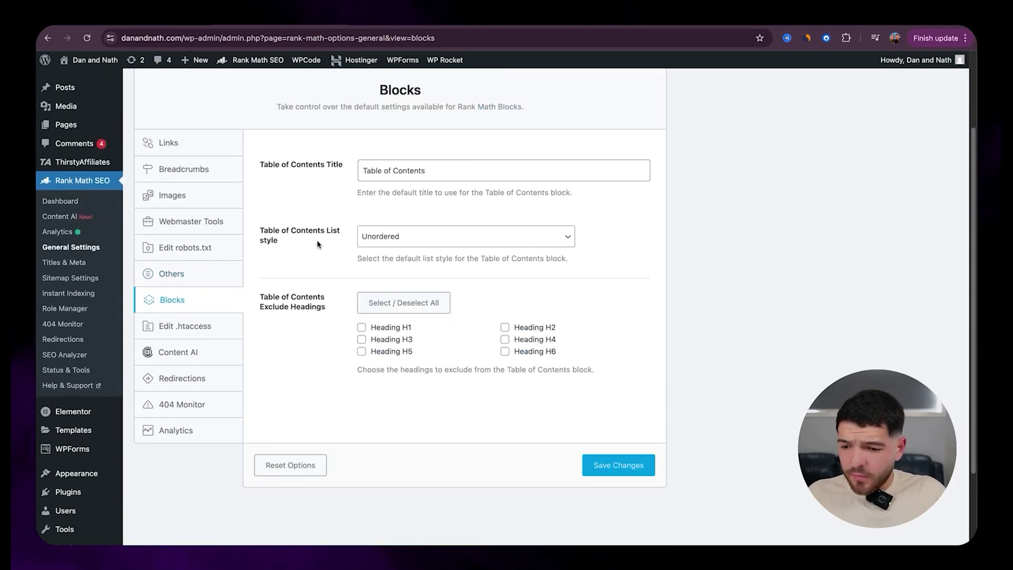
pyautogui.click(212, 315)
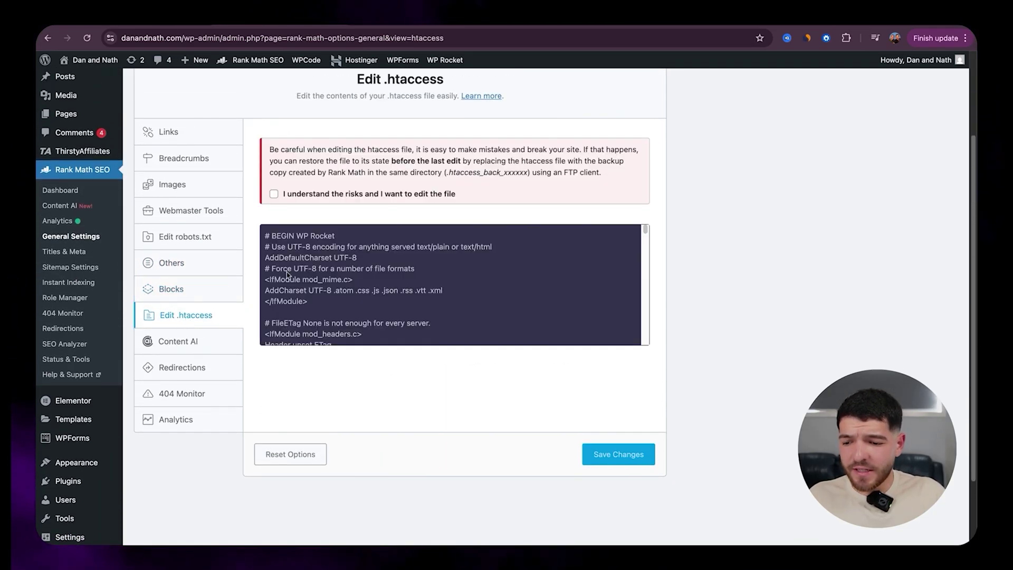
pyautogui.click(181, 344)
pyautogui.scroll(-4, 293, 322)
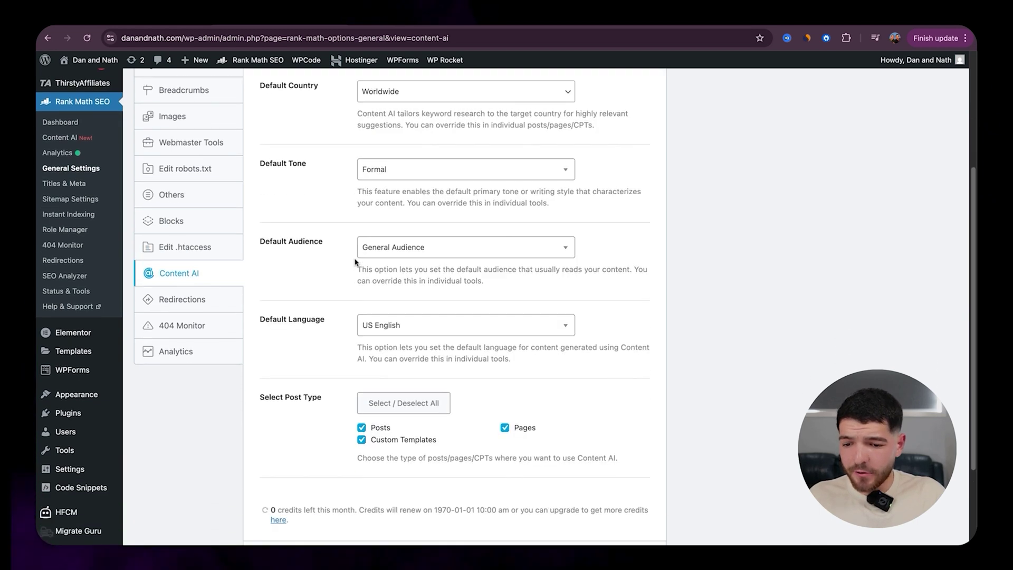
pyautogui.scroll(3, 294, 322)
pyautogui.click(182, 348)
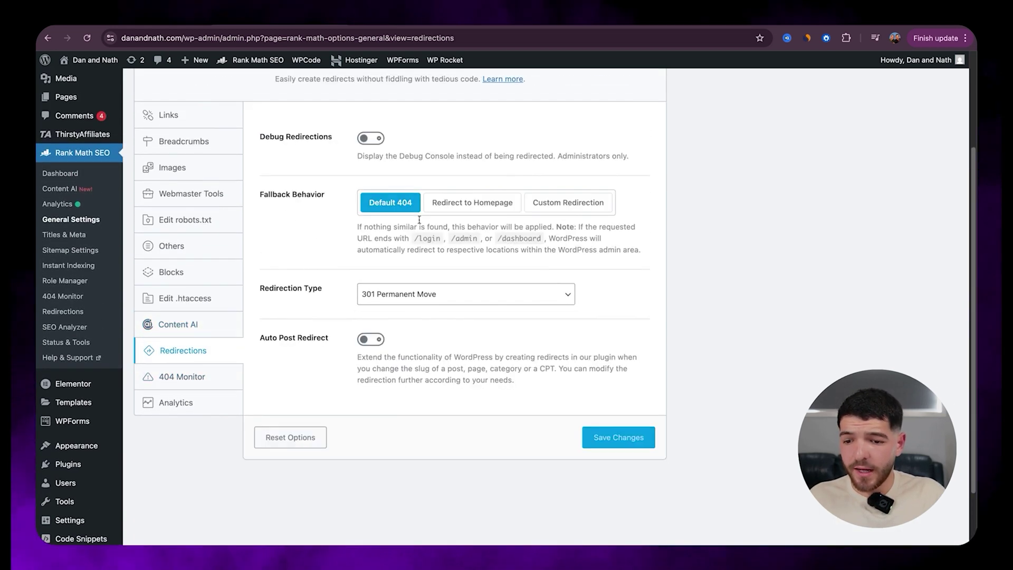
pyautogui.click(182, 372)
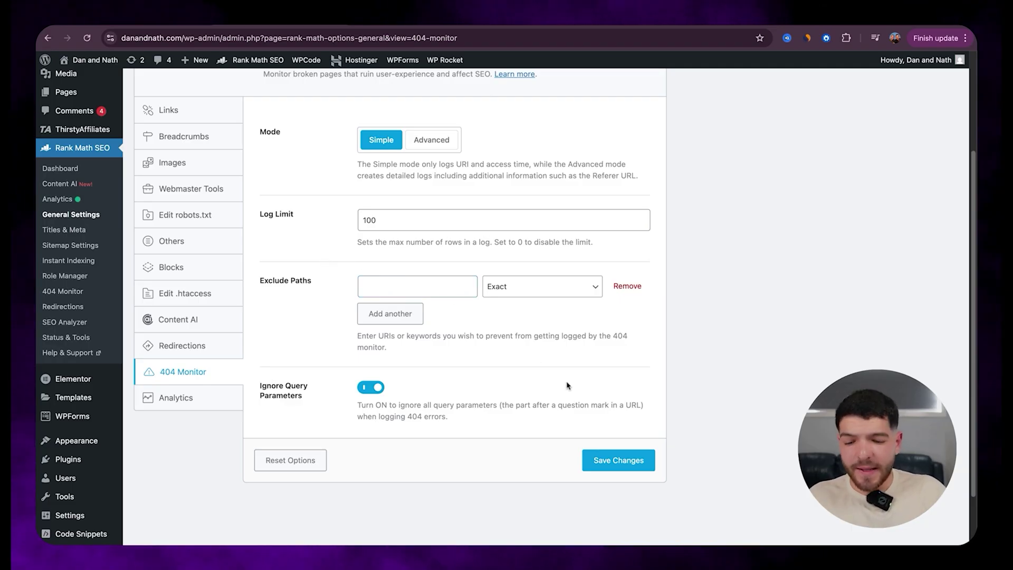
# Save the 404 Monitor settings (Simple mode, log limit 100) and scroll through the page.
pyautogui.click(617, 464)
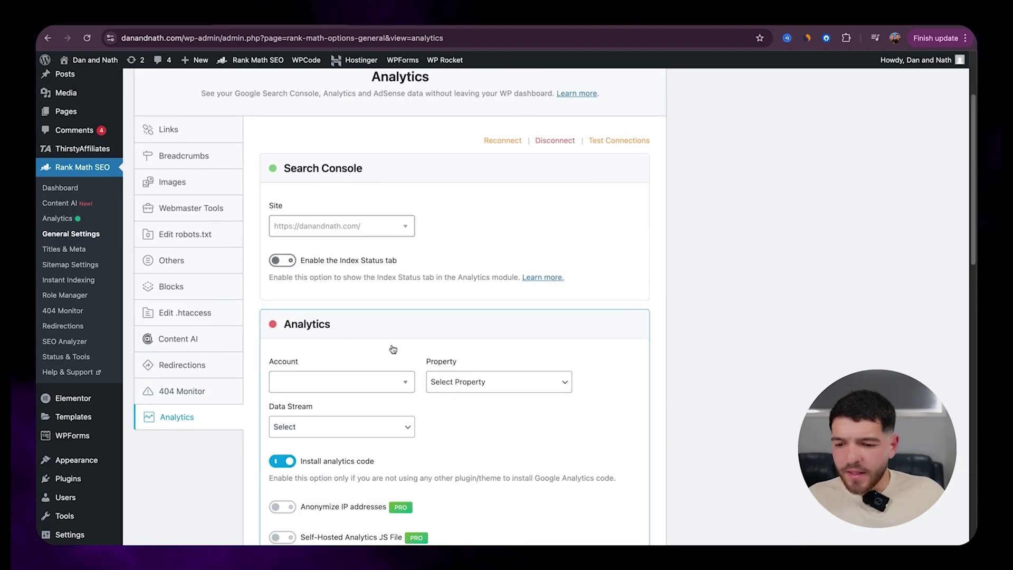
pyautogui.scroll(-2, 393, 349)
pyautogui.scroll(2, 454, 237)
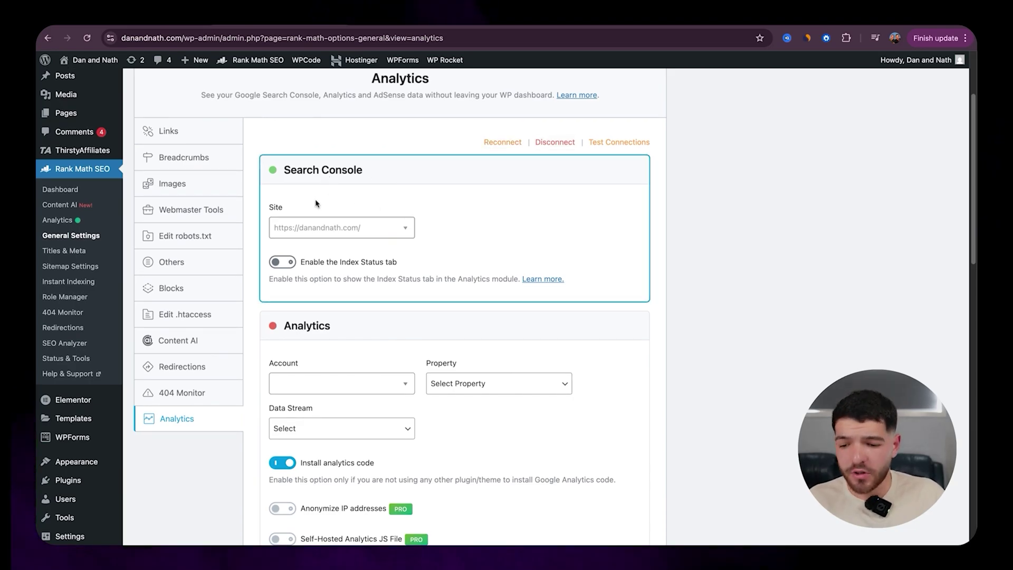
pyautogui.scroll(-5, 312, 232)
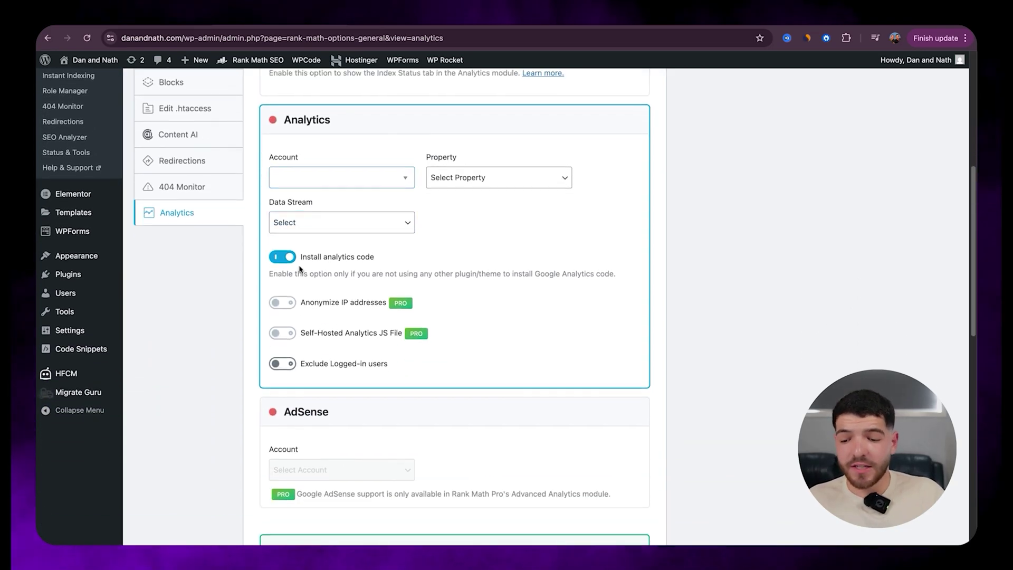
pyautogui.scroll(-12, 300, 269)
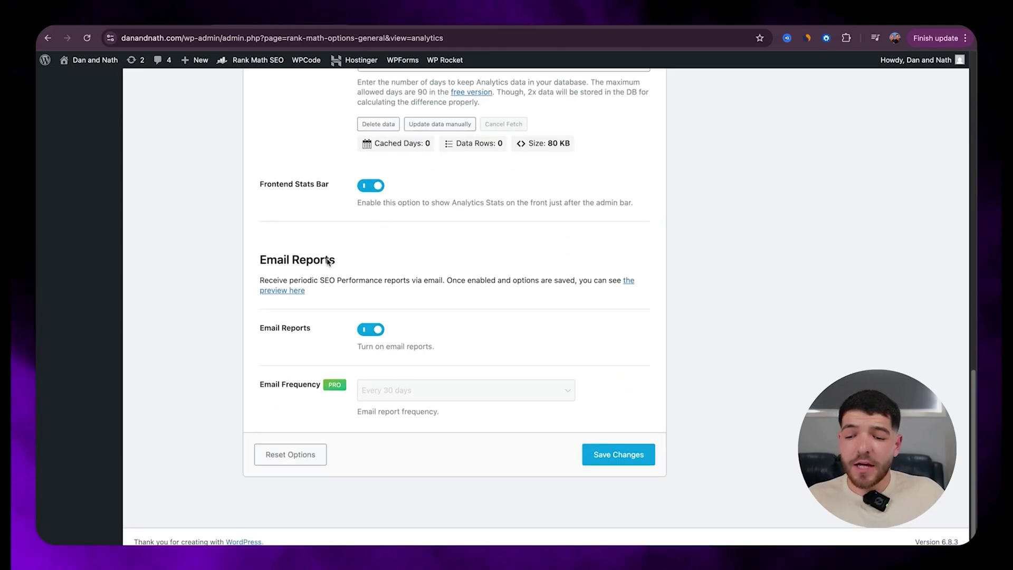
pyautogui.scroll(14, 327, 261)
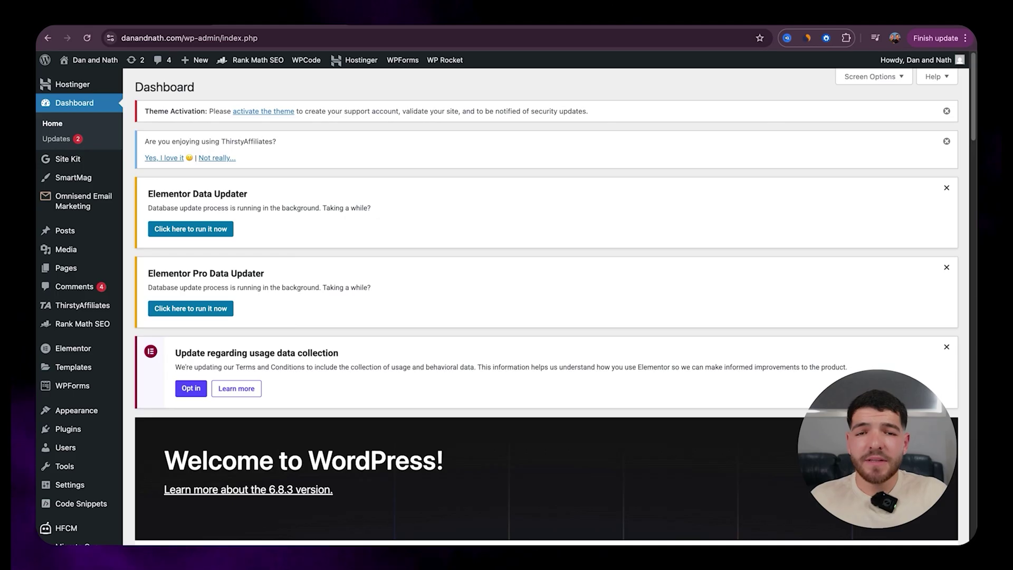
# Bring up the WP Rocket admin-bar menu from the Dashboard.
pyautogui.moveTo(447, 70)
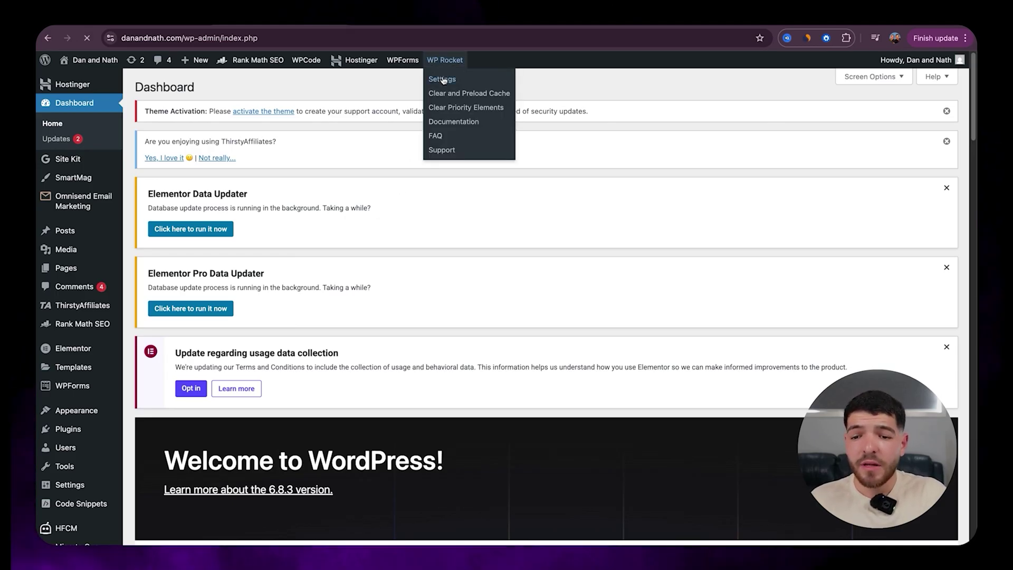
# Open WP Rocket Settings and review File Optimization with Minify CSS and JavaScript enabled.
pyautogui.click(451, 93)
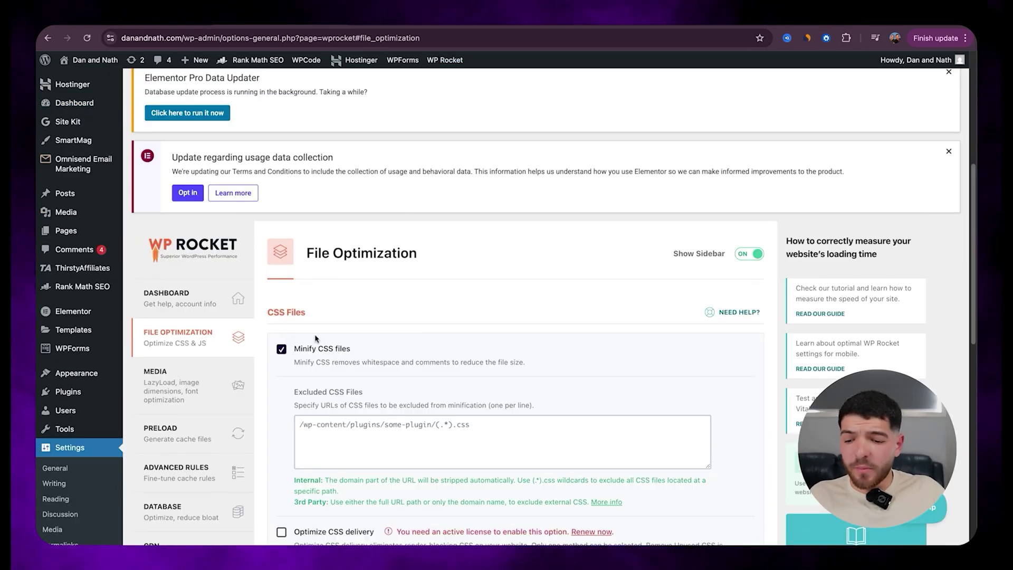
pyautogui.scroll(-3, 316, 338)
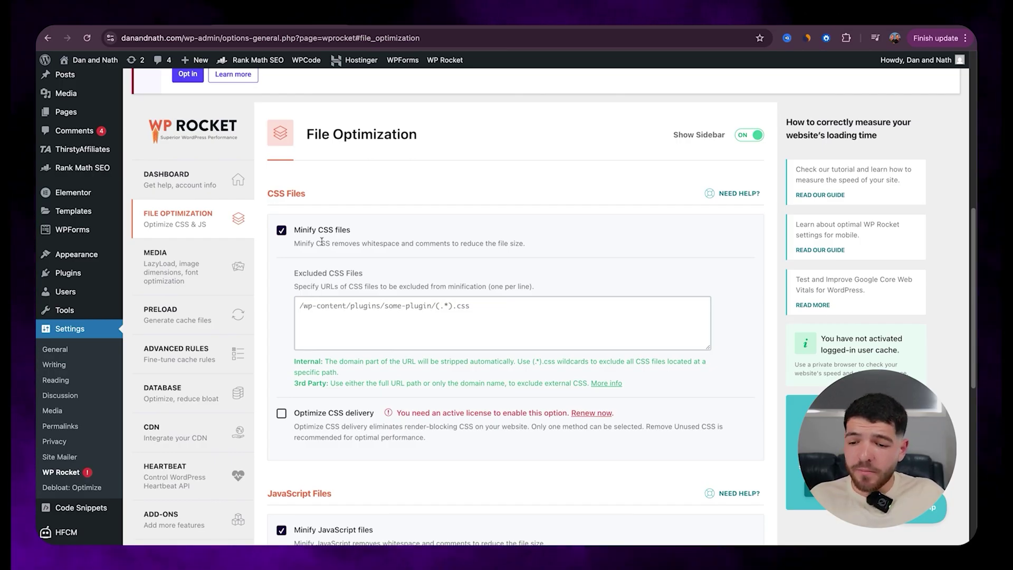
pyautogui.scroll(-2, 322, 238)
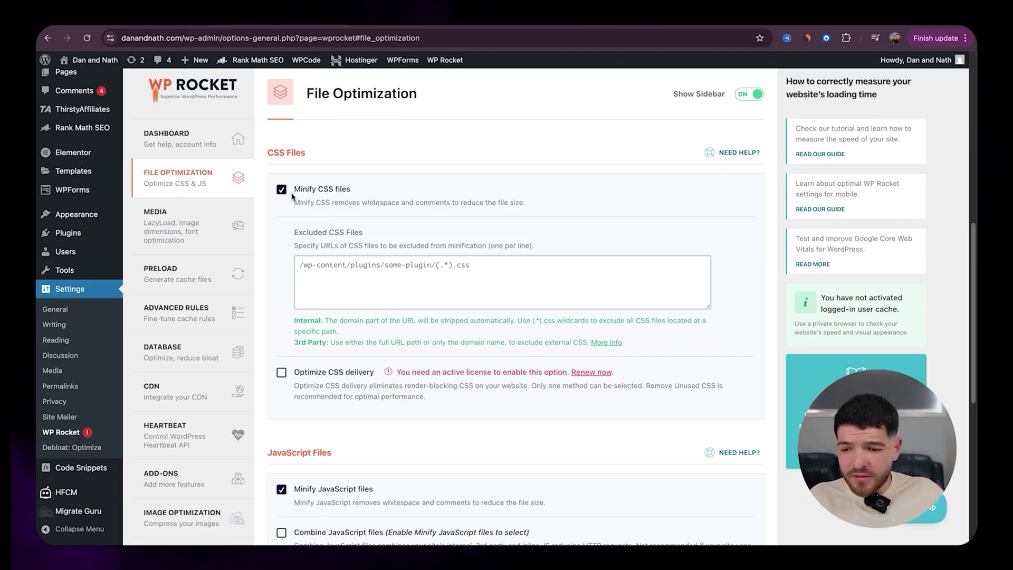
pyautogui.scroll(-10, 292, 196)
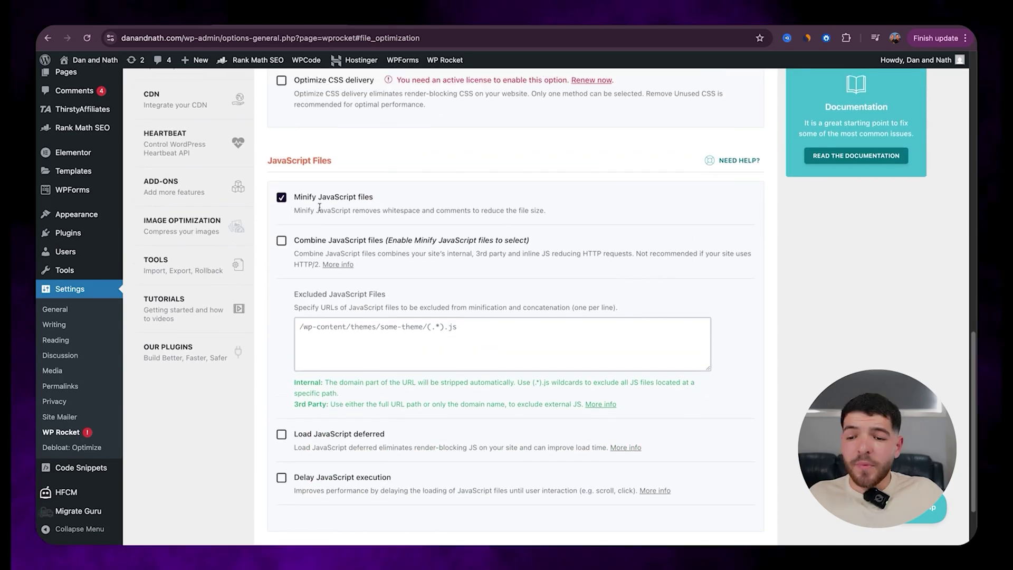
pyautogui.scroll(-3, 348, 203)
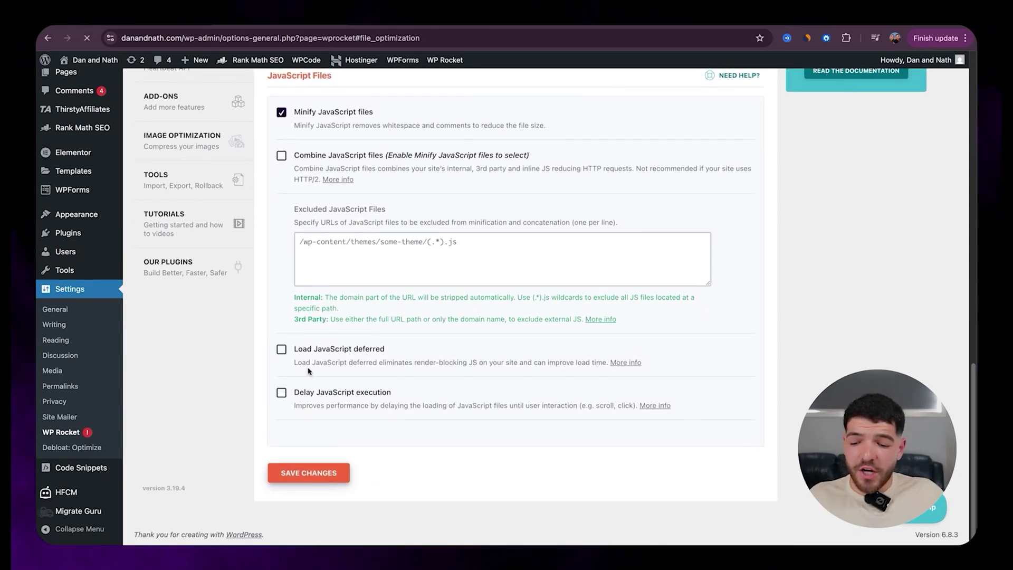
pyautogui.scroll(10, 369, 264)
# Save the Media settings with LazyLoad on for images, CSS backgrounds, iframes and videos.
pyautogui.click(158, 267)
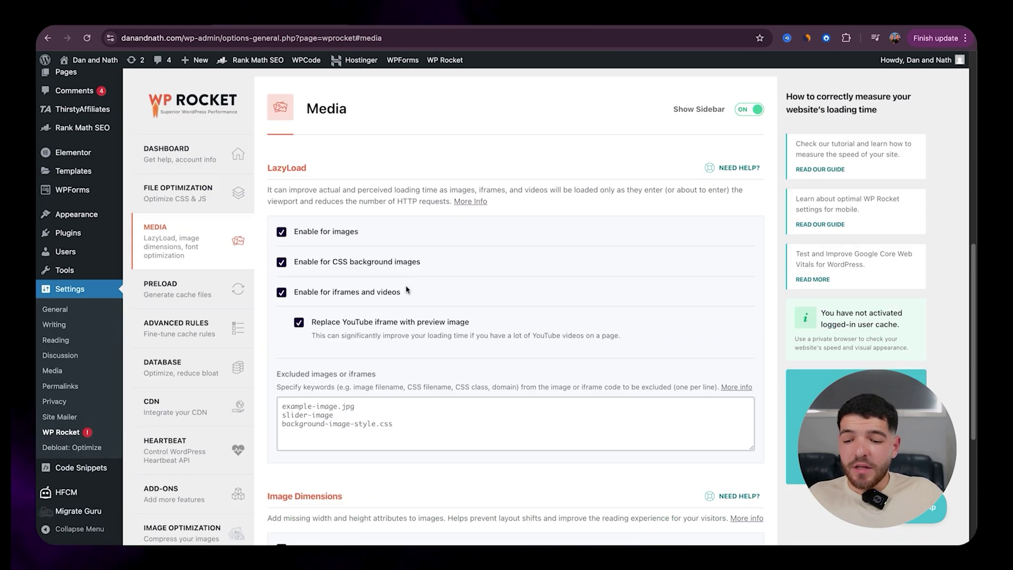
pyautogui.scroll(-2, 407, 290)
pyautogui.scroll(3, 340, 233)
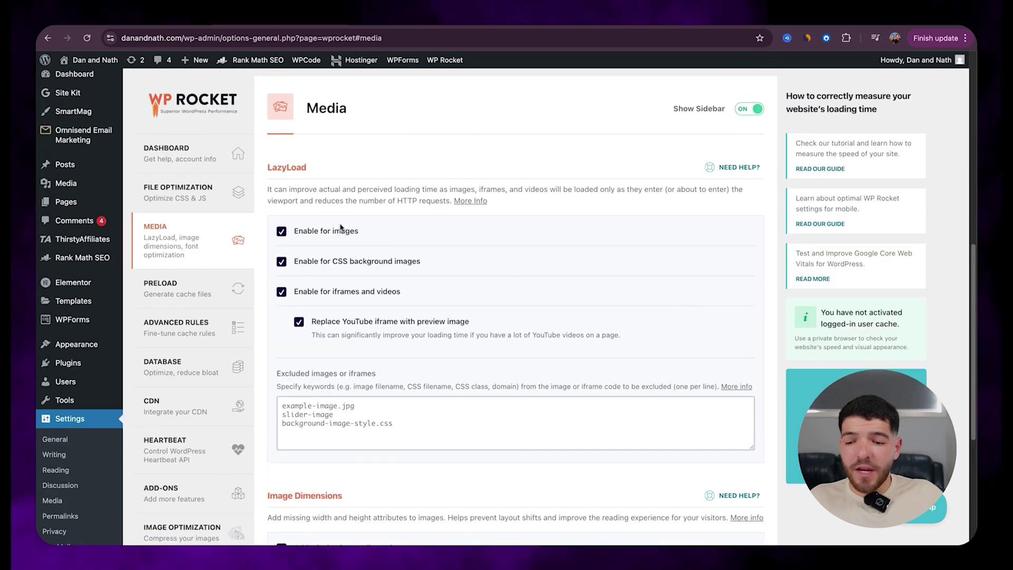
pyautogui.scroll(-5, 340, 231)
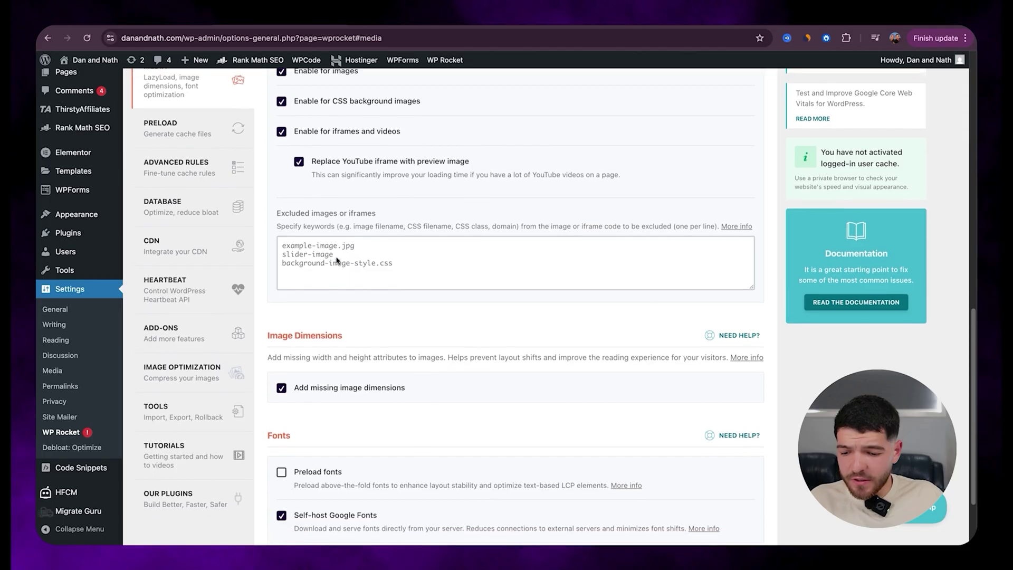
pyautogui.scroll(-3, 337, 260)
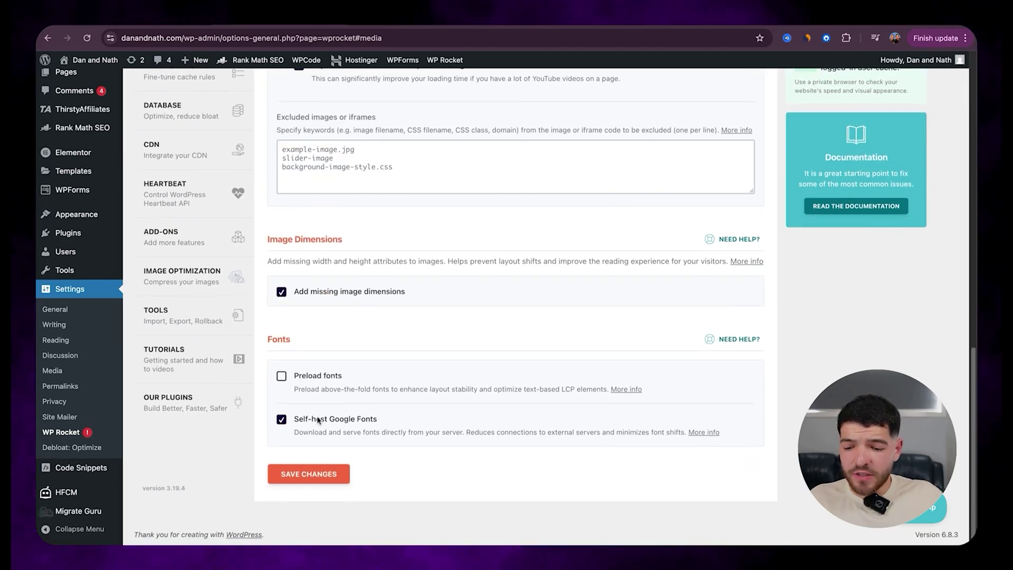
pyautogui.scroll(6, 360, 432)
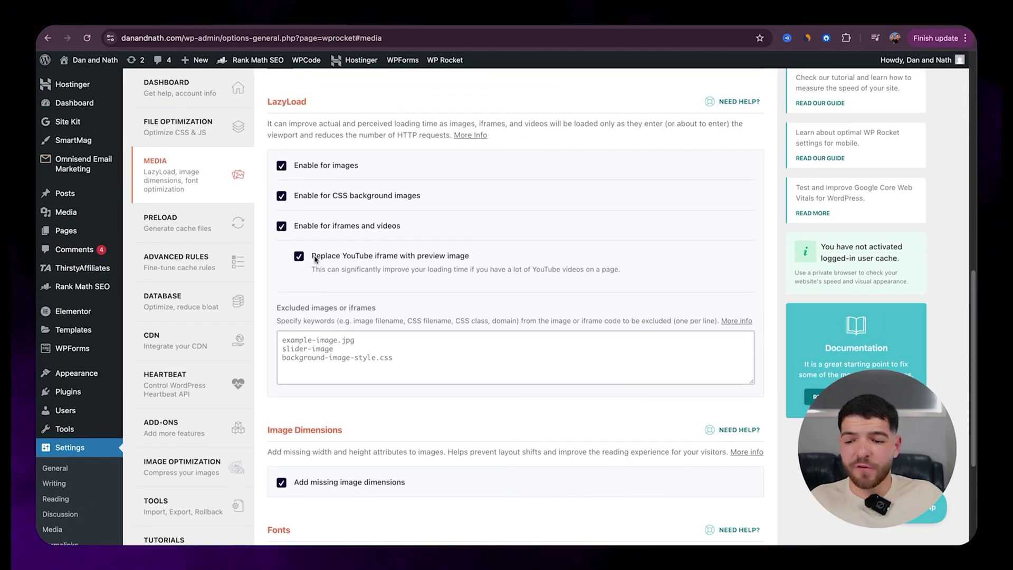
pyautogui.scroll(-6, 315, 259)
pyautogui.click(309, 471)
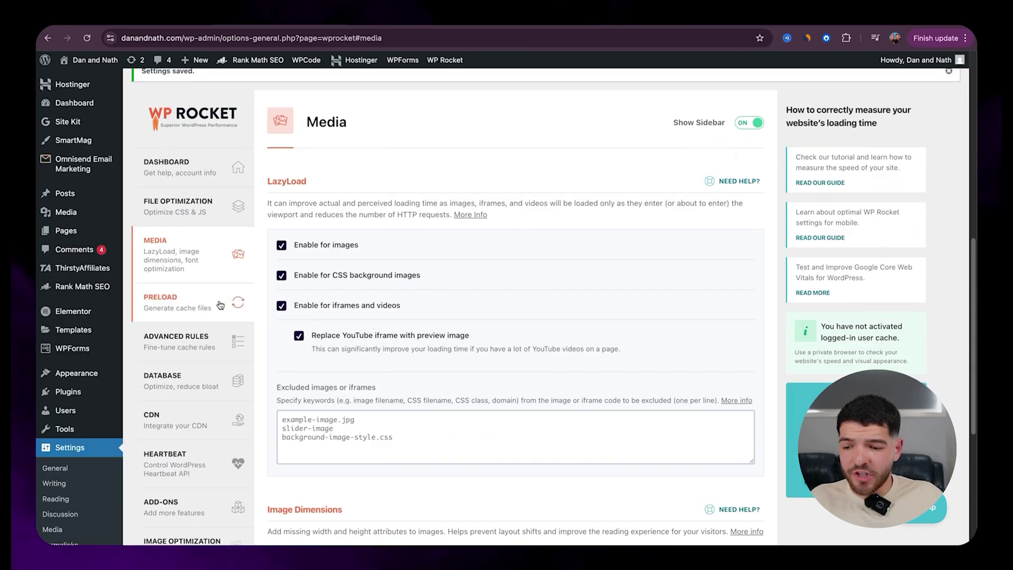
# Review the Preload settings with preloading and link preloading enabled.
pyautogui.click(221, 305)
pyautogui.scroll(-1, 352, 234)
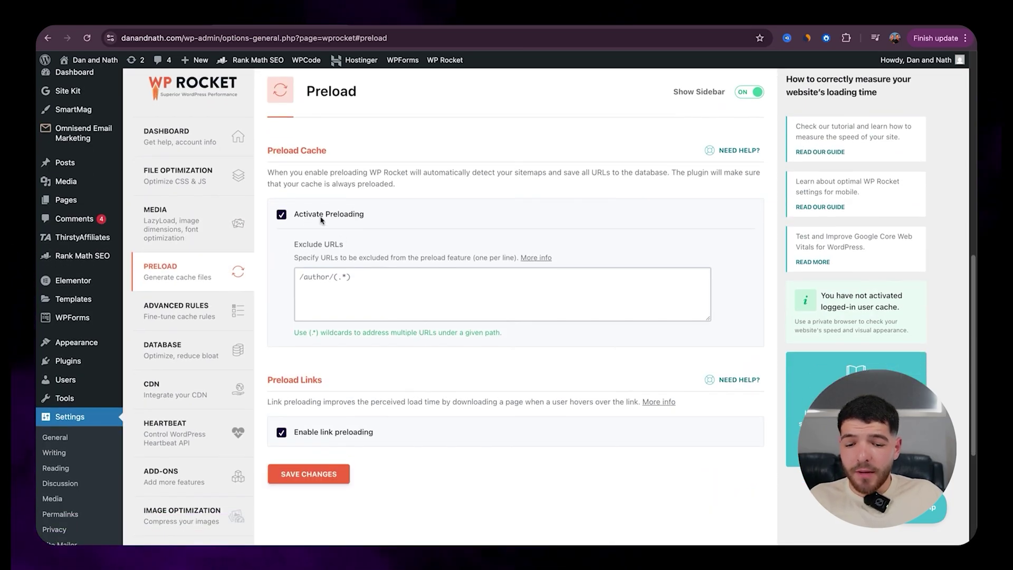
pyautogui.scroll(-1, 324, 372)
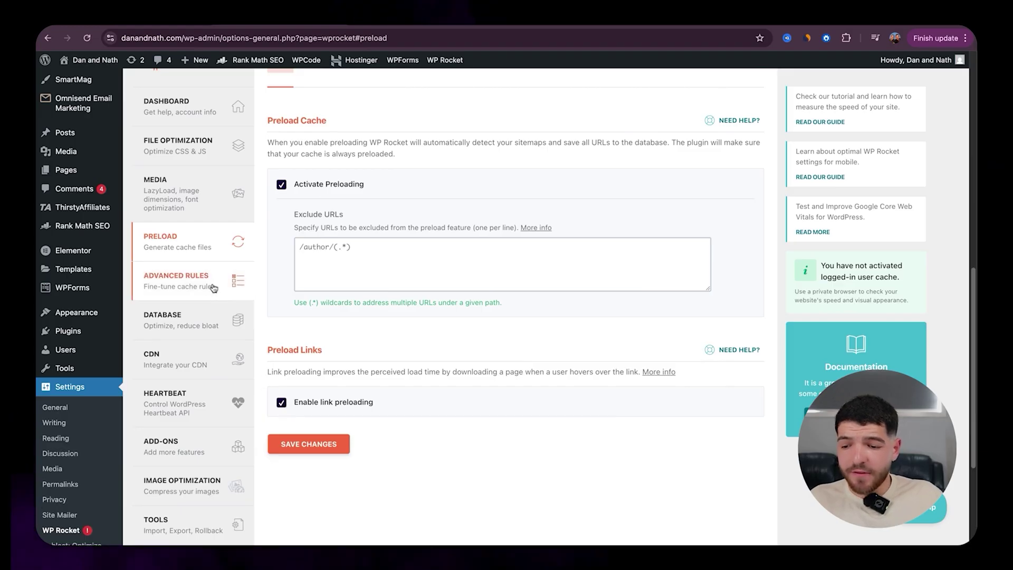
pyautogui.click(232, 288)
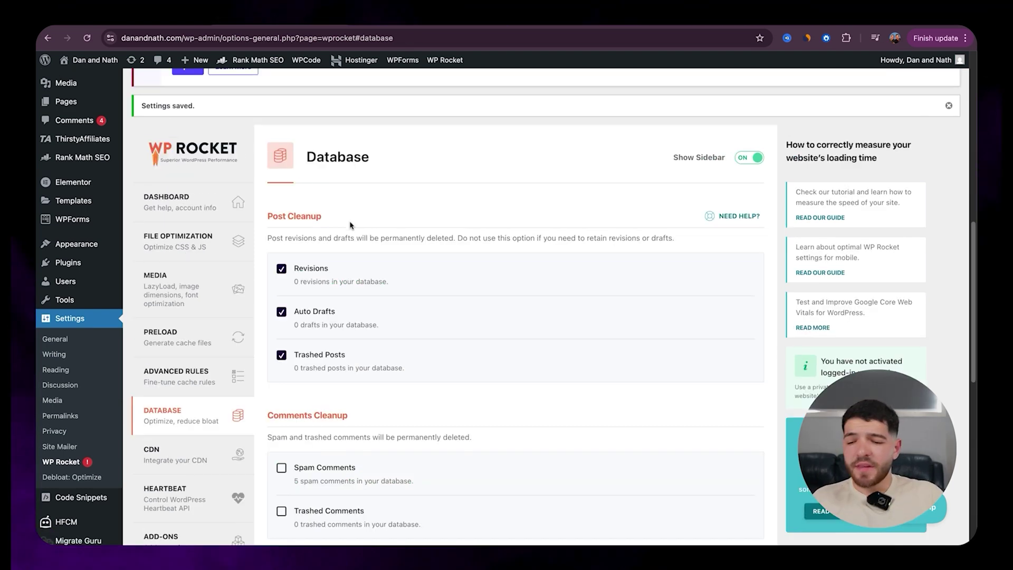
# Save the Database cleanup settings (all transients, weekly automatic cleanup) and run Optimize.
pyautogui.scroll(-10, 350, 225)
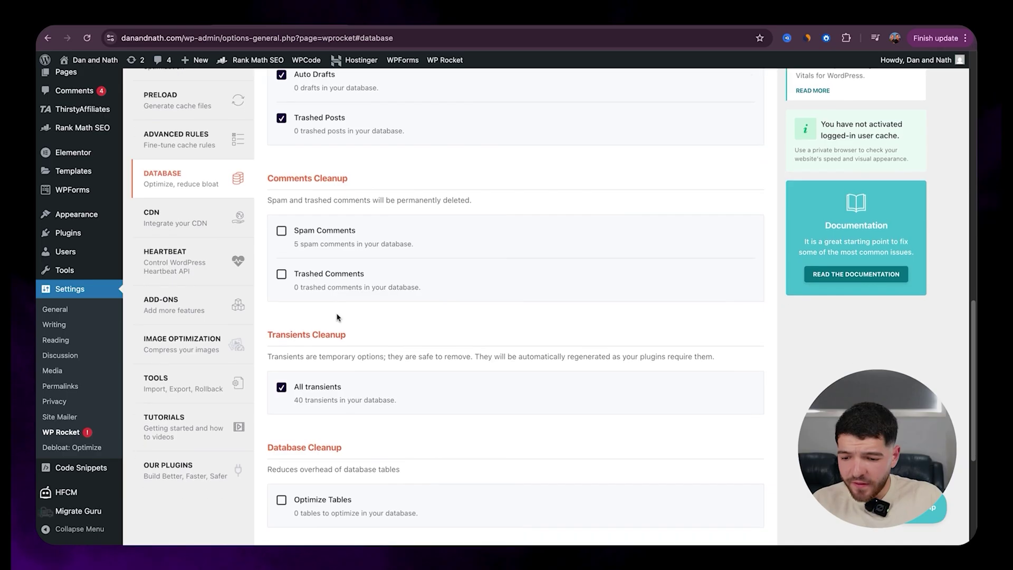
pyautogui.scroll(-5, 329, 351)
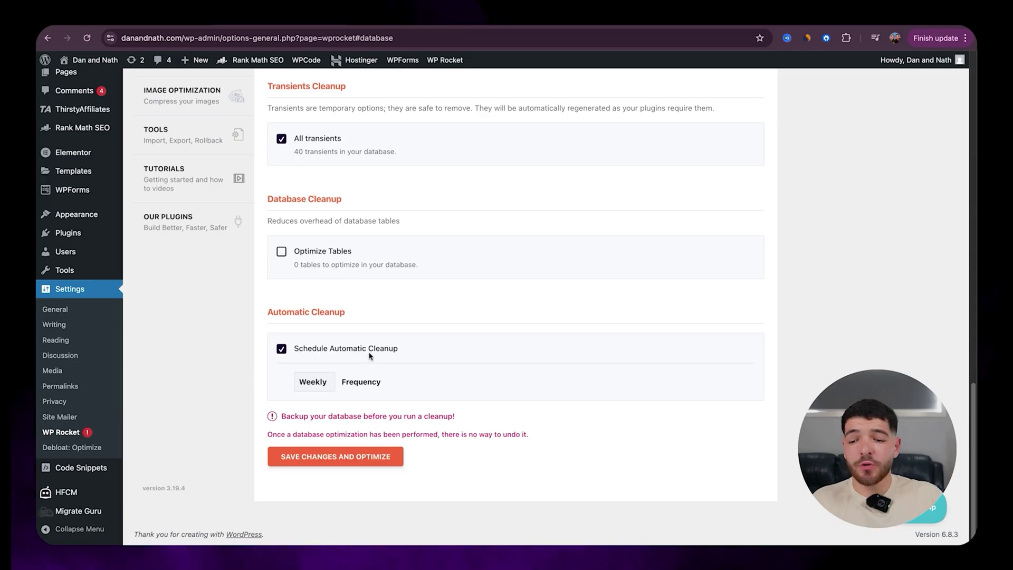
pyautogui.click(331, 456)
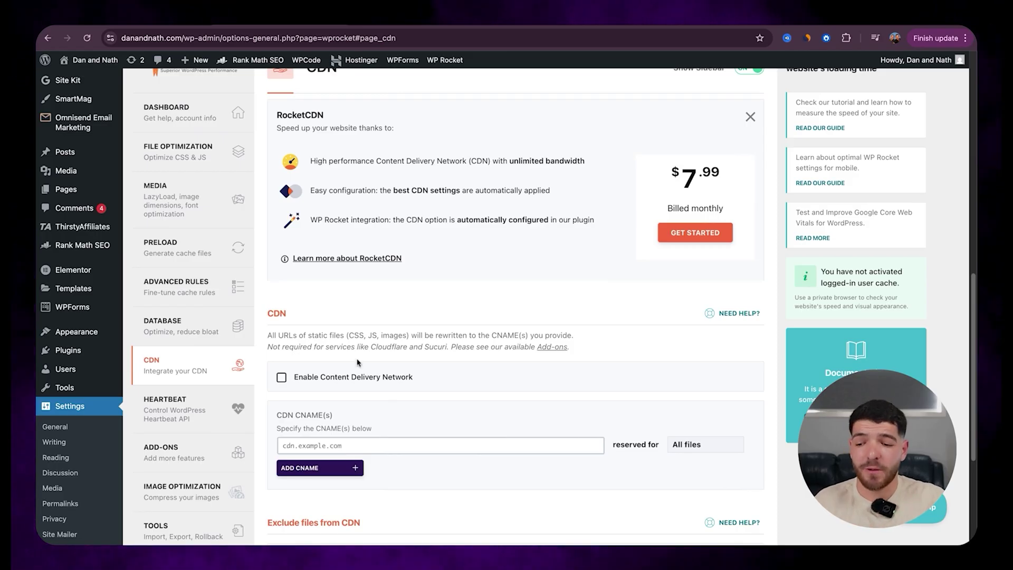
# Check the WP Rocket Heartbeat settings: Control Heartbeat on, reduced activity in backend, post editor and frontend.
pyautogui.click(180, 409)
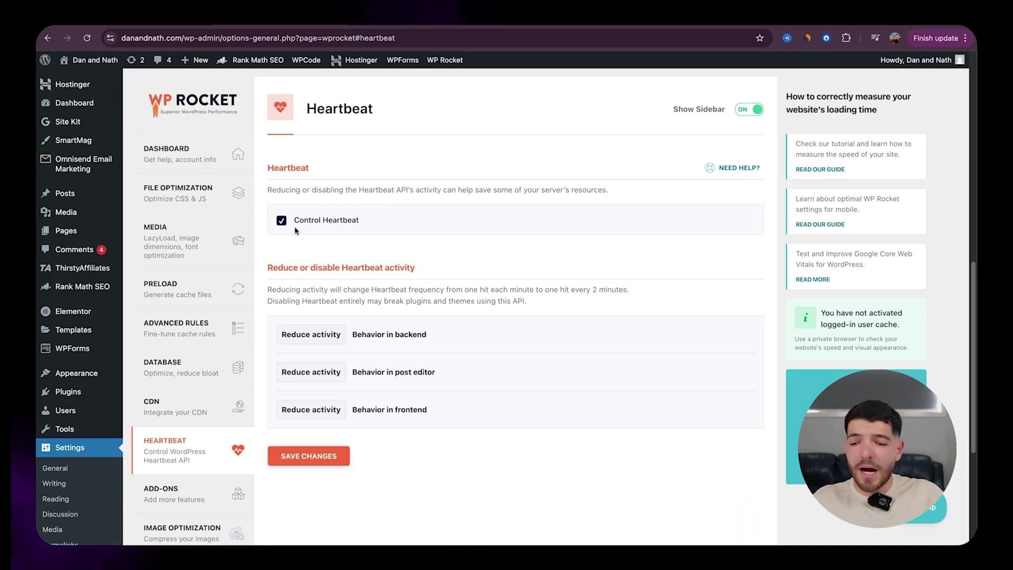
pyautogui.scroll(-1, 306, 296)
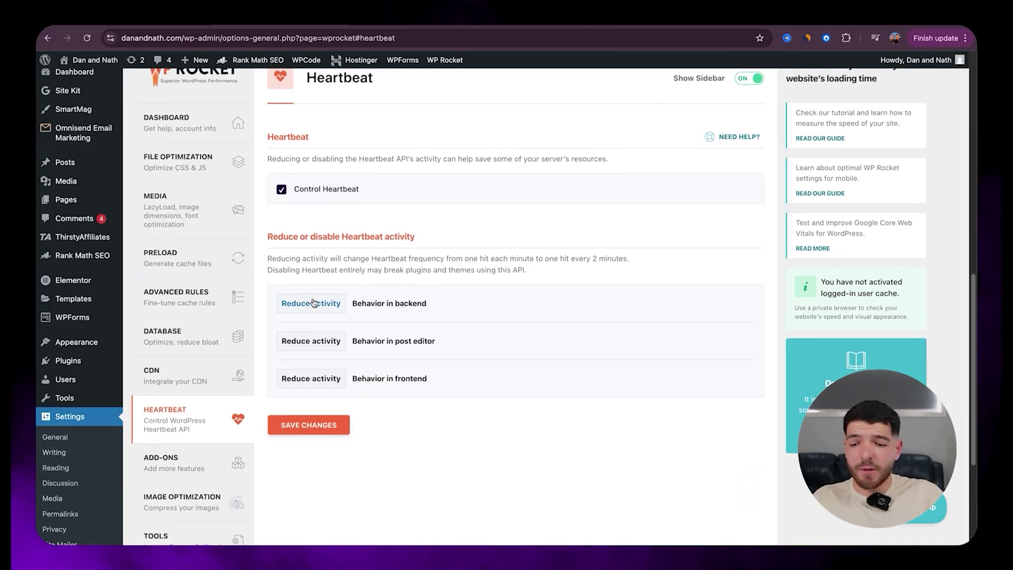
pyautogui.scroll(1, 323, 442)
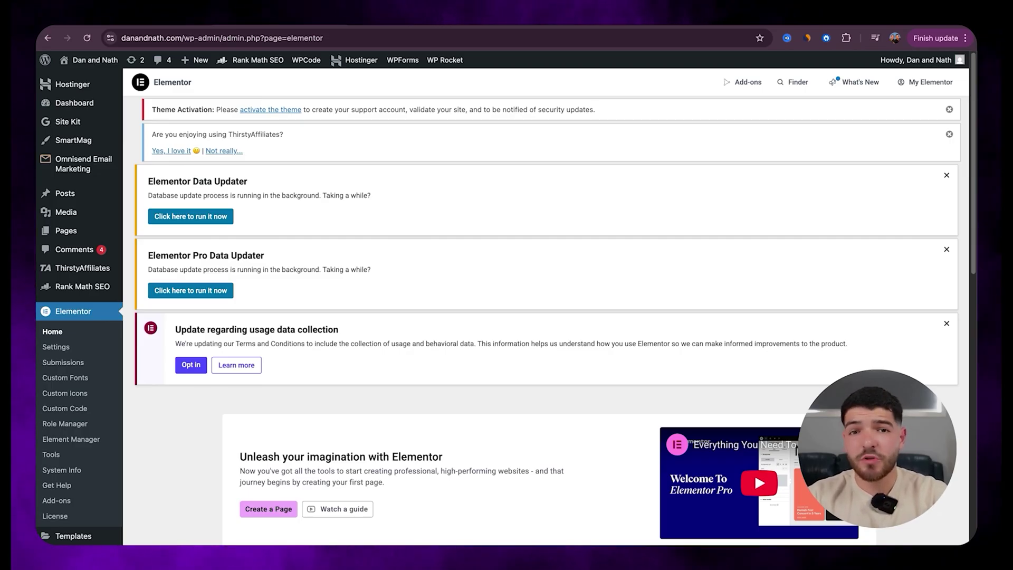
# Go to Elementor's Element Manager to see the list of widgets that can be disabled.
pyautogui.scroll(-1, 528, 317)
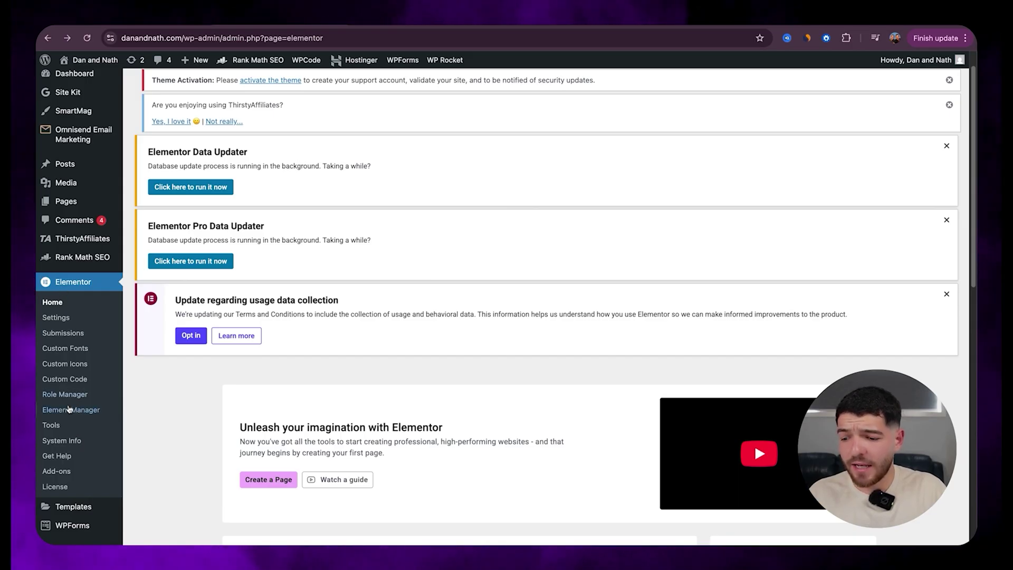
pyautogui.click(70, 410)
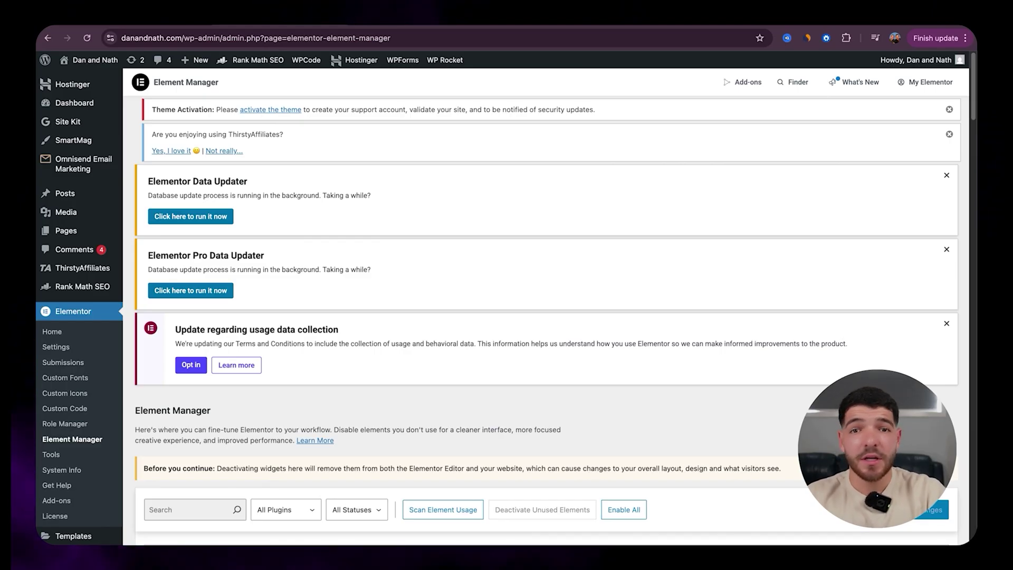
pyautogui.scroll(-10, 517, 251)
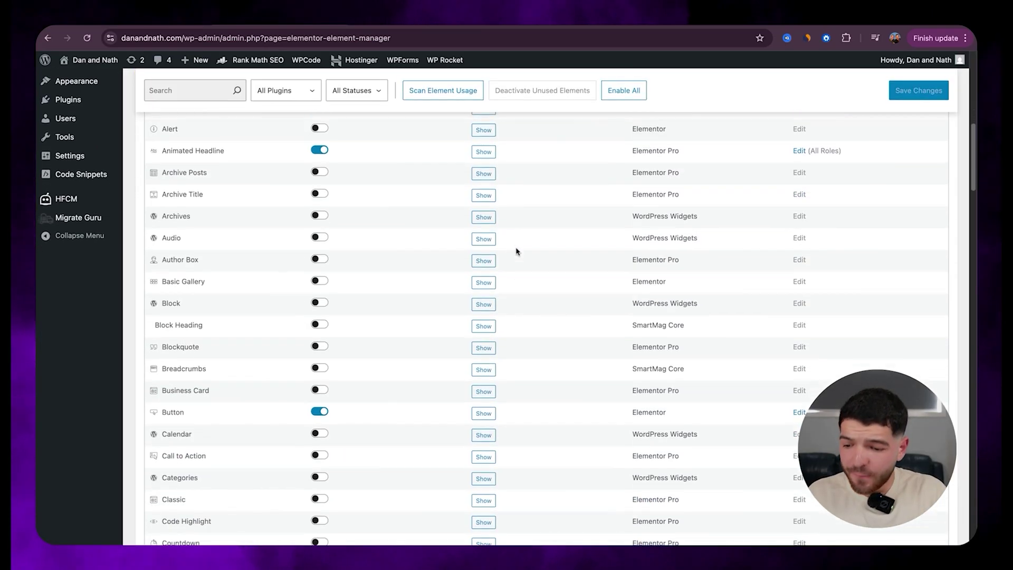
pyautogui.scroll(-8, 517, 251)
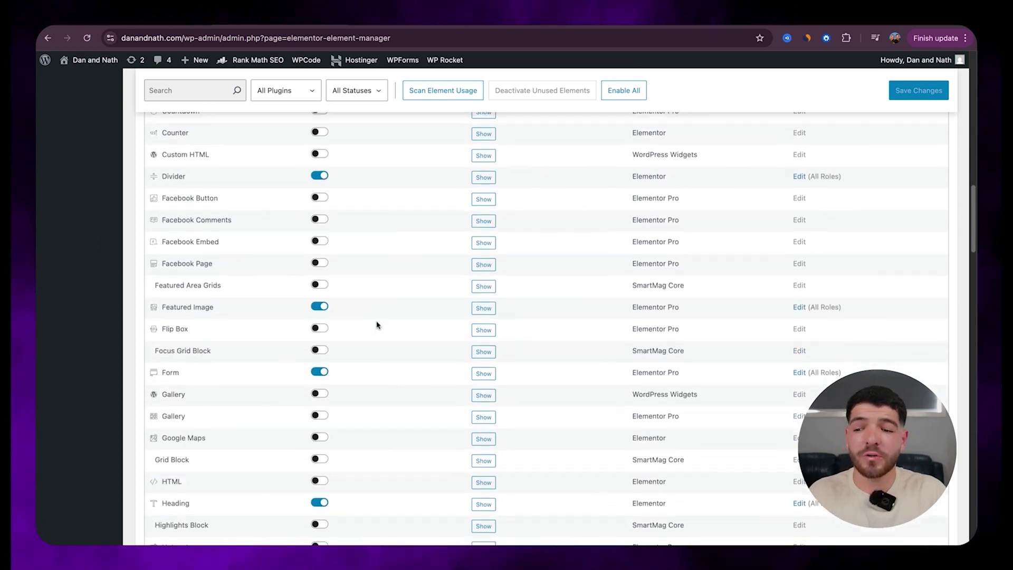
pyautogui.scroll(-4, 377, 325)
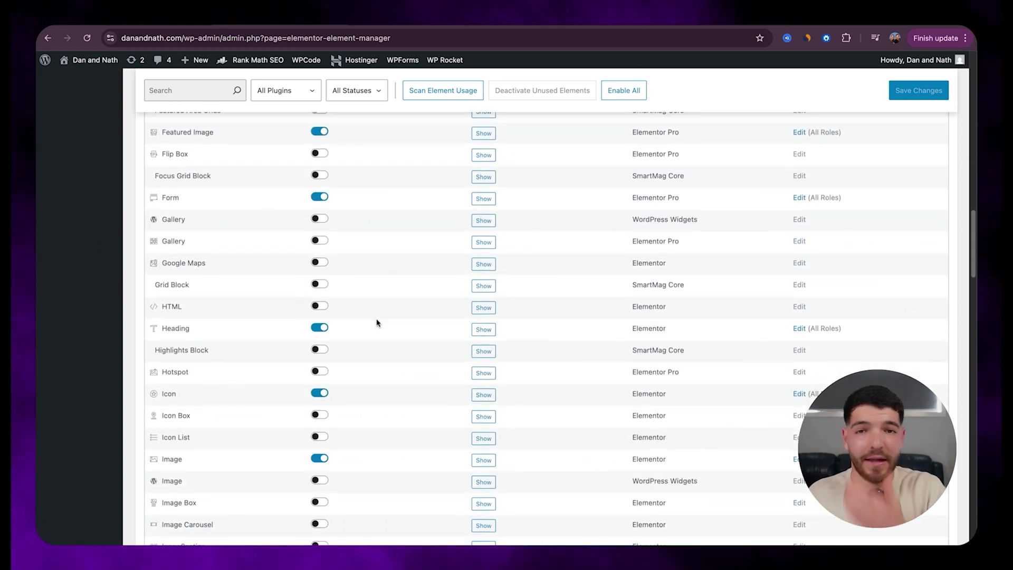
pyautogui.scroll(-1, 377, 323)
pyautogui.scroll(3, 377, 322)
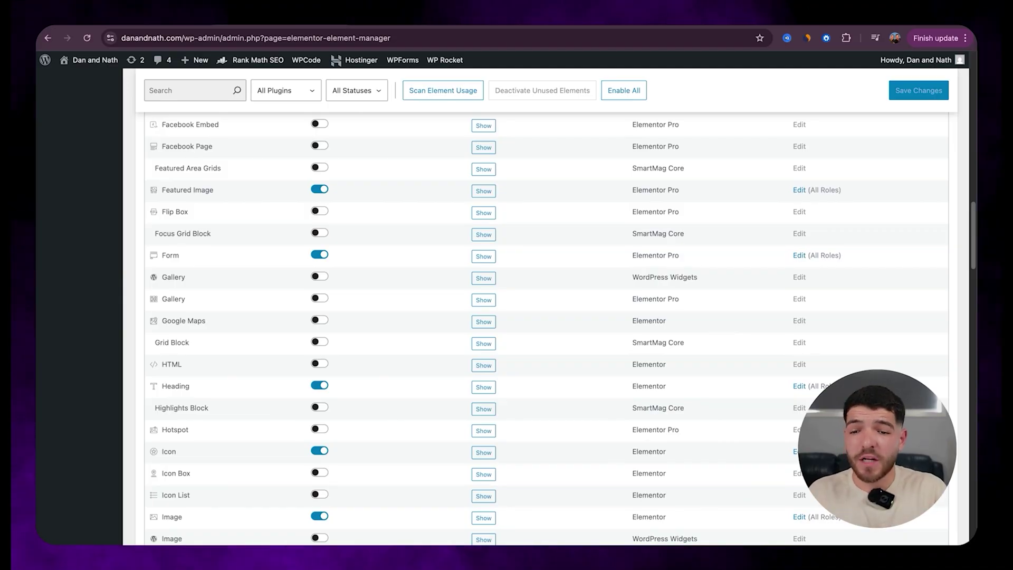
pyautogui.scroll(6, 547, 332)
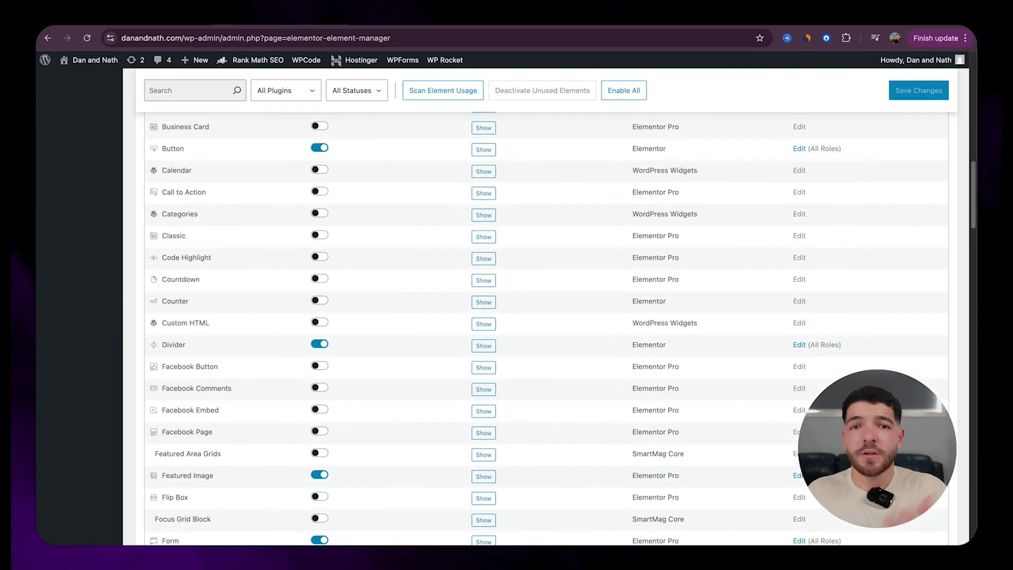
pyautogui.scroll(10, 336, 272)
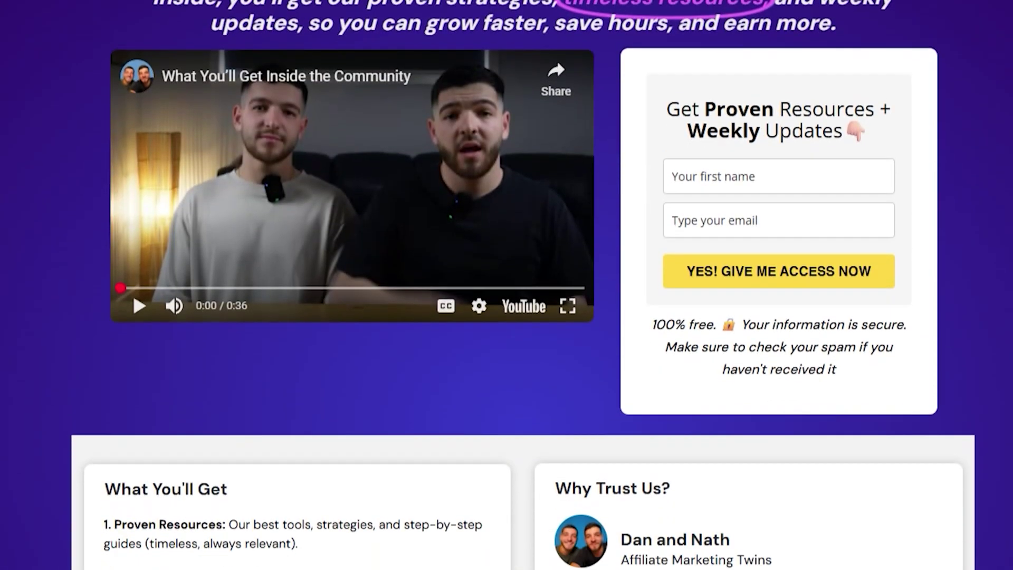
pyautogui.scroll(-5, 507, 284)
pyautogui.scroll(-3, 506, 285)
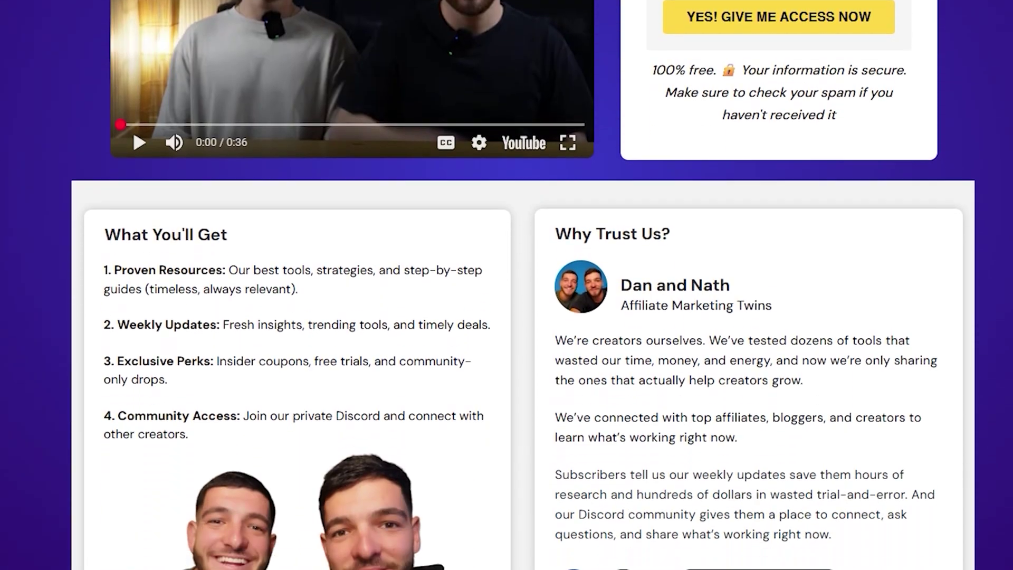